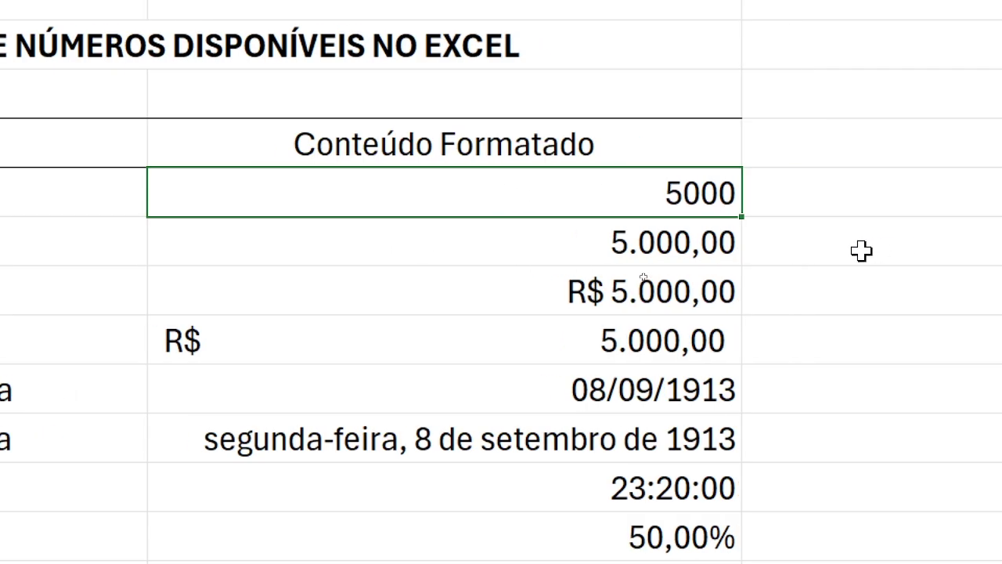
- Examine the formatted values in the Conteúdo Formatado column for the Geral, Número, Moeda, Contábil and Data Abreviada rows
{"action": "left_click", "coordinate": [641, 252]}
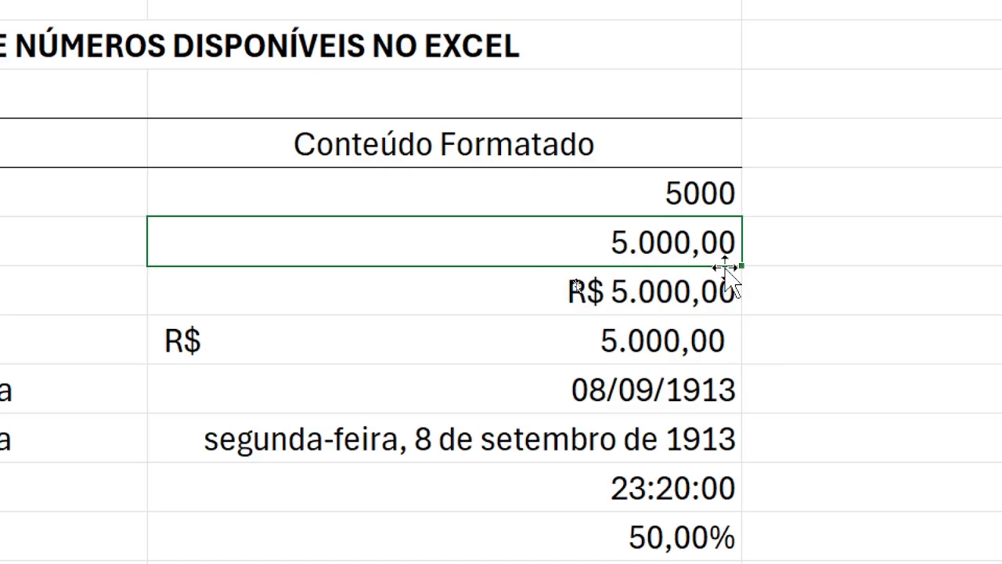
{"action": "left_click", "coordinate": [697, 291]}
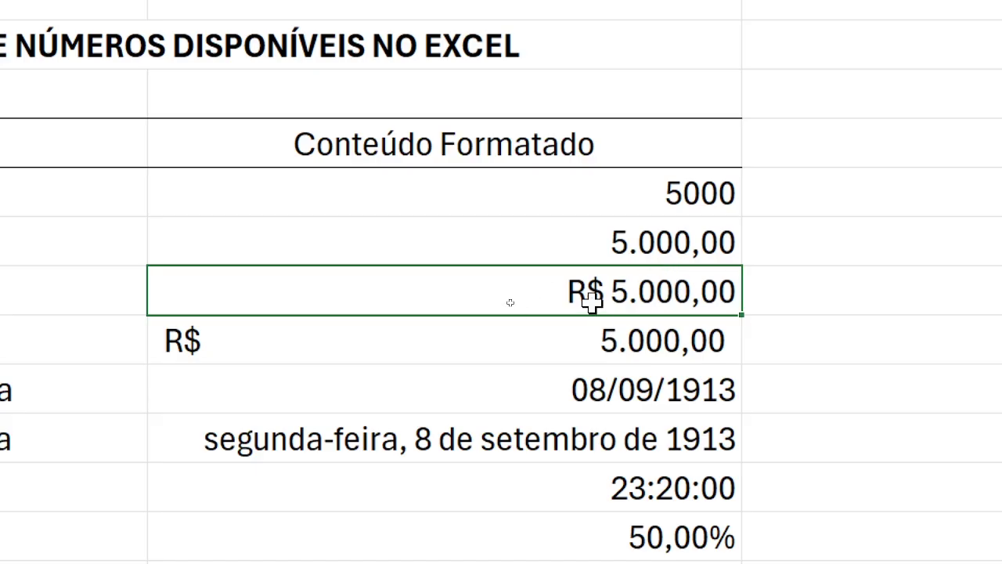
{"action": "left_click", "coordinate": [604, 339]}
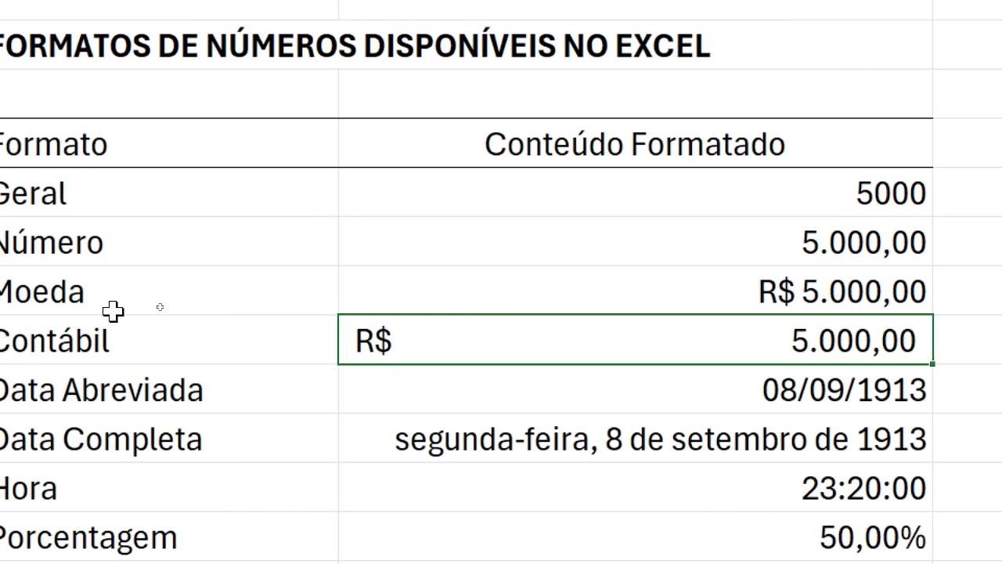
{"action": "left_click", "coordinate": [37, 291]}
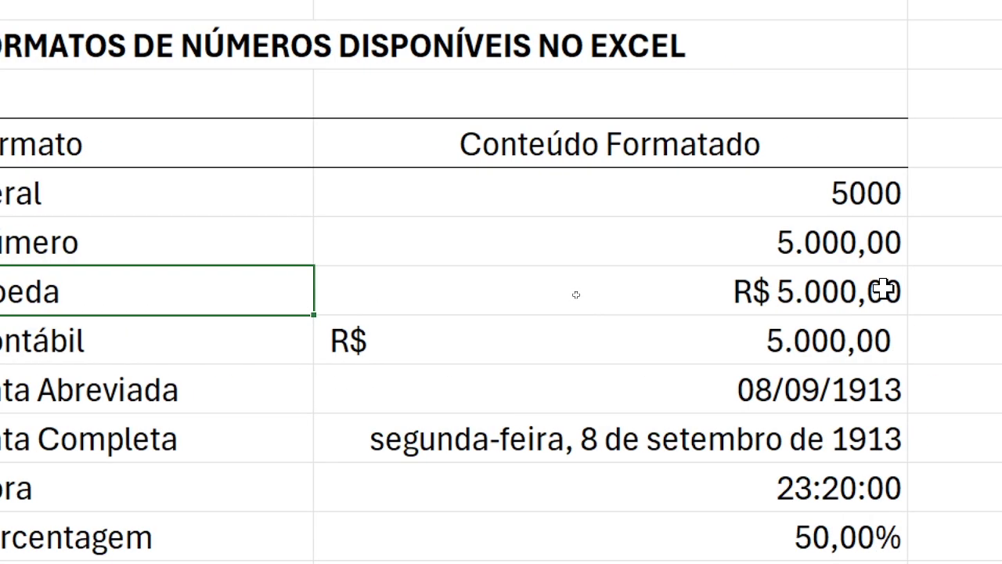
{"action": "left_click", "coordinate": [893, 198]}
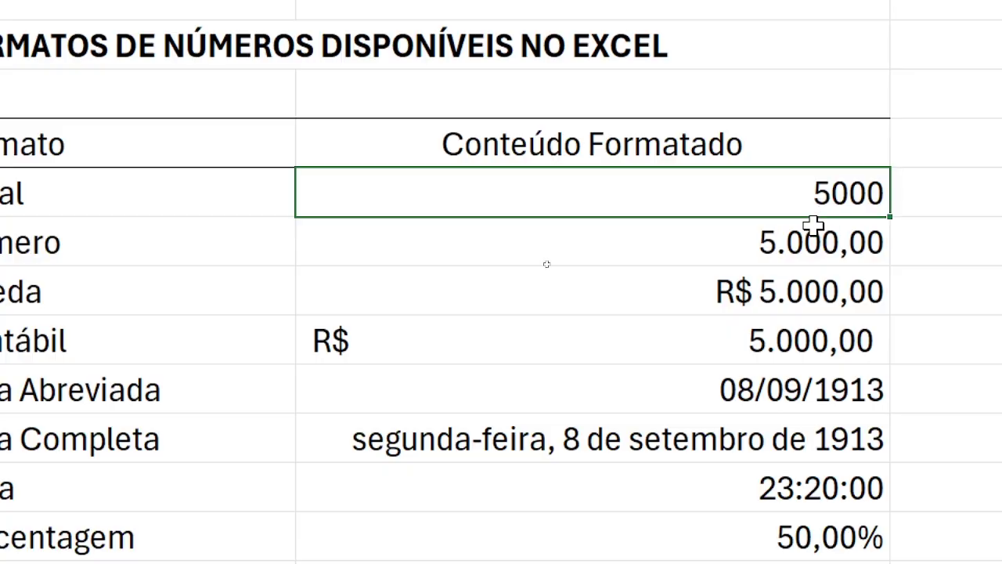
{"action": "left_click", "coordinate": [791, 390]}
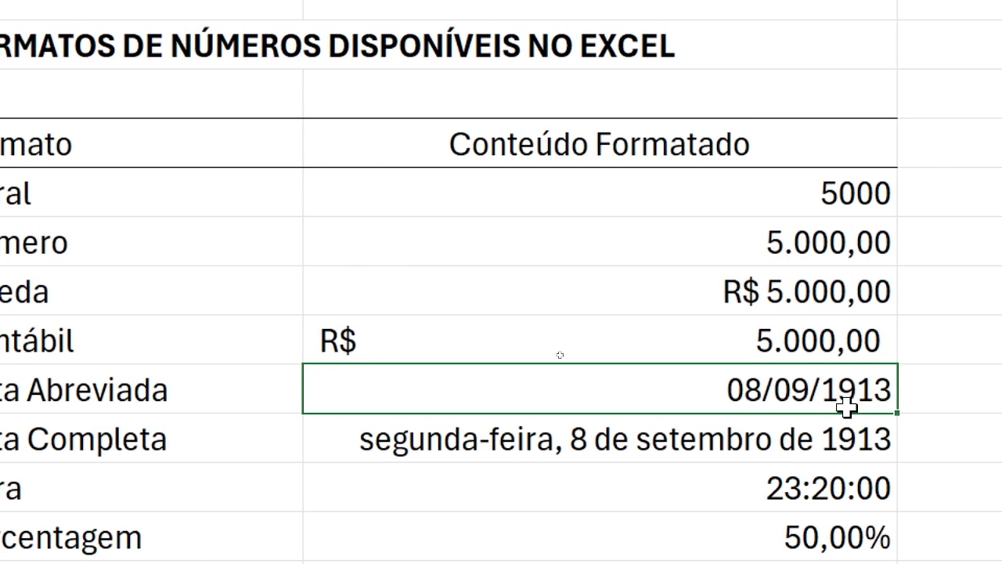
- Review the list of number formats available for the formatted value in the Geral row
{"action": "left_click", "coordinate": [839, 207]}
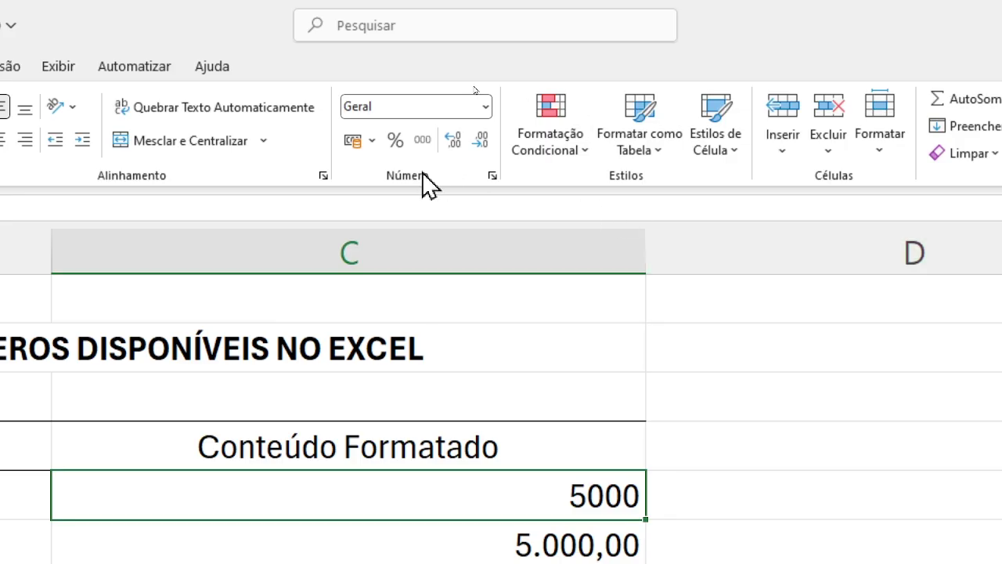
{"action": "left_click", "coordinate": [485, 109]}
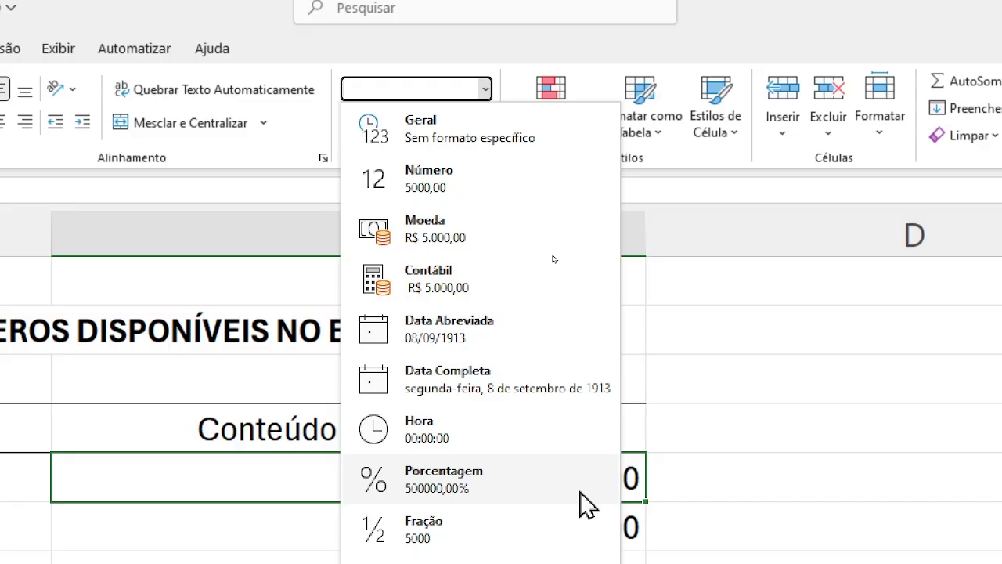
{"action": "key", "text": "Escape"}
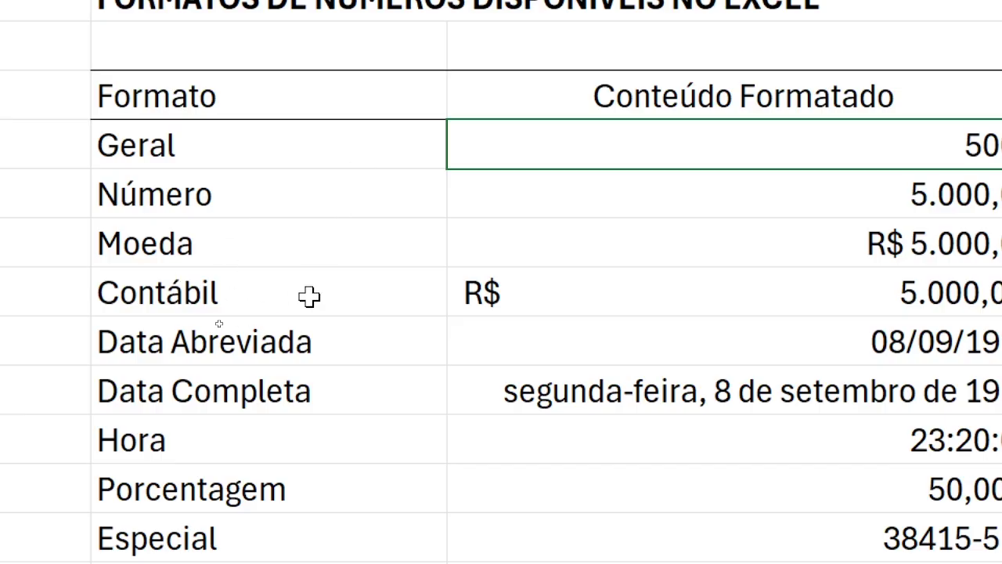
- Compare the displayed content of the Geral, Número and Moeda cells with their underlying values
{"action": "left_click", "coordinate": [206, 139]}
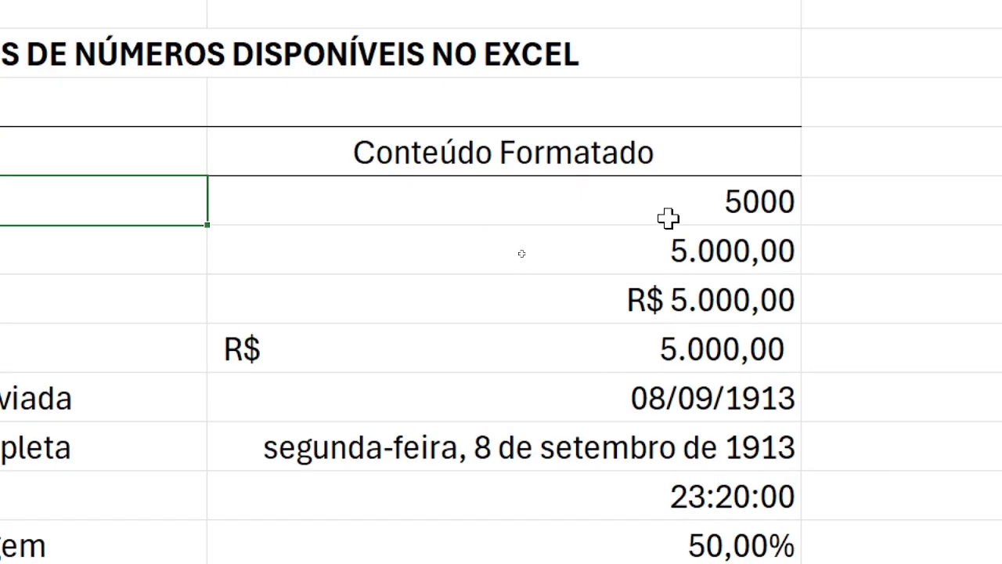
{"action": "left_click", "coordinate": [730, 484]}
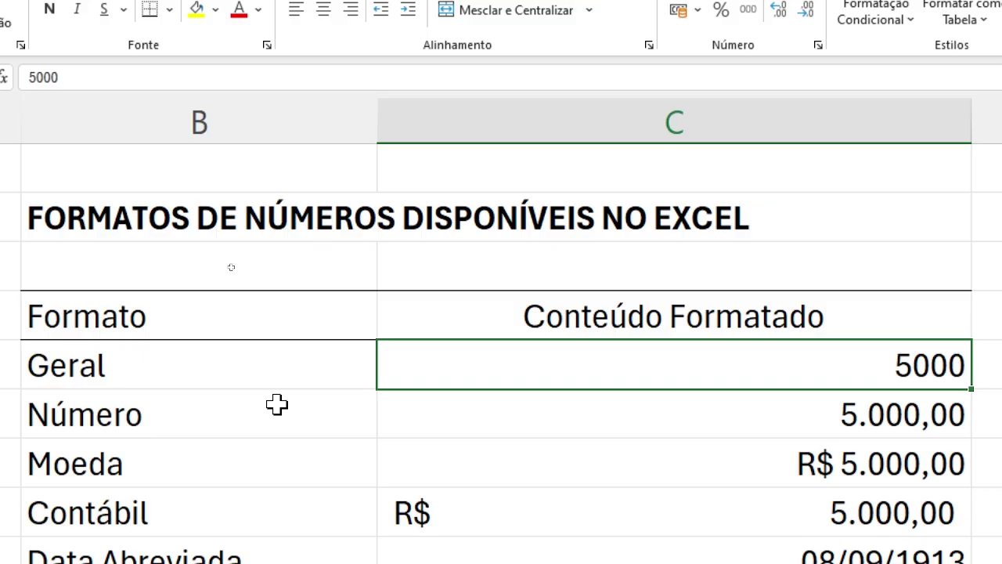
{"action": "left_click", "coordinate": [881, 412]}
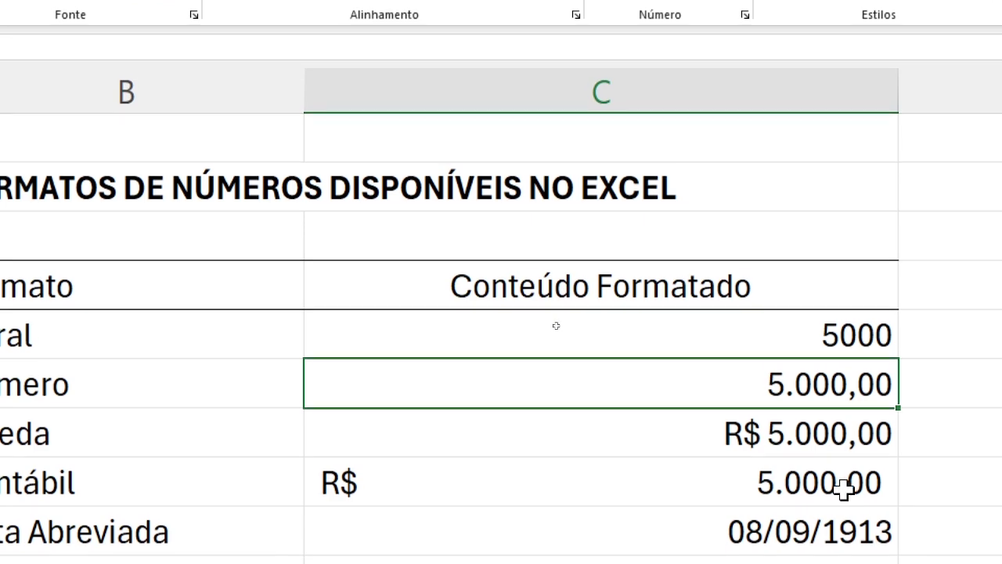
{"action": "left_click", "coordinate": [757, 417]}
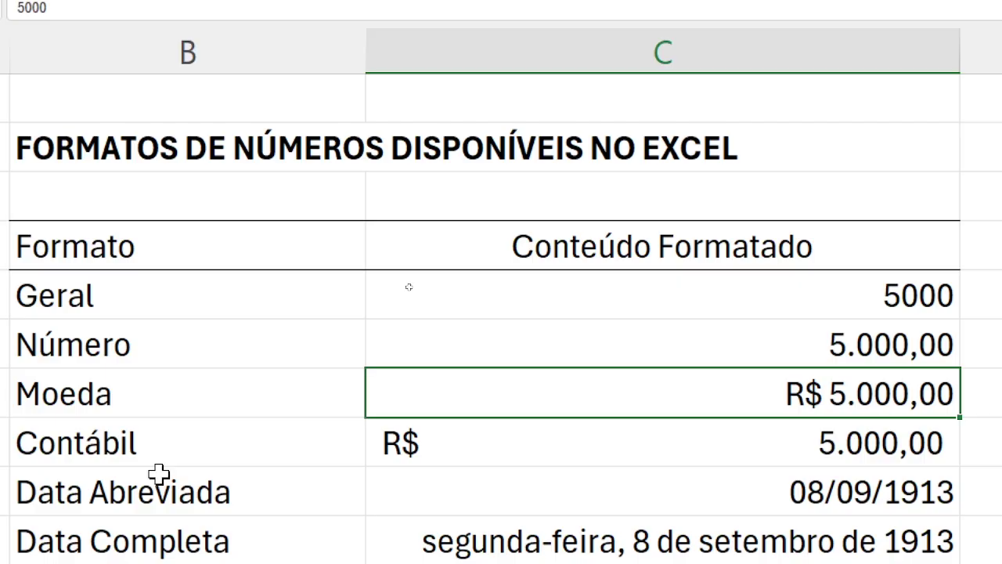
- Enter 3000 in the column D cell of the Geral row
{"action": "left_click", "coordinate": [994, 294]}
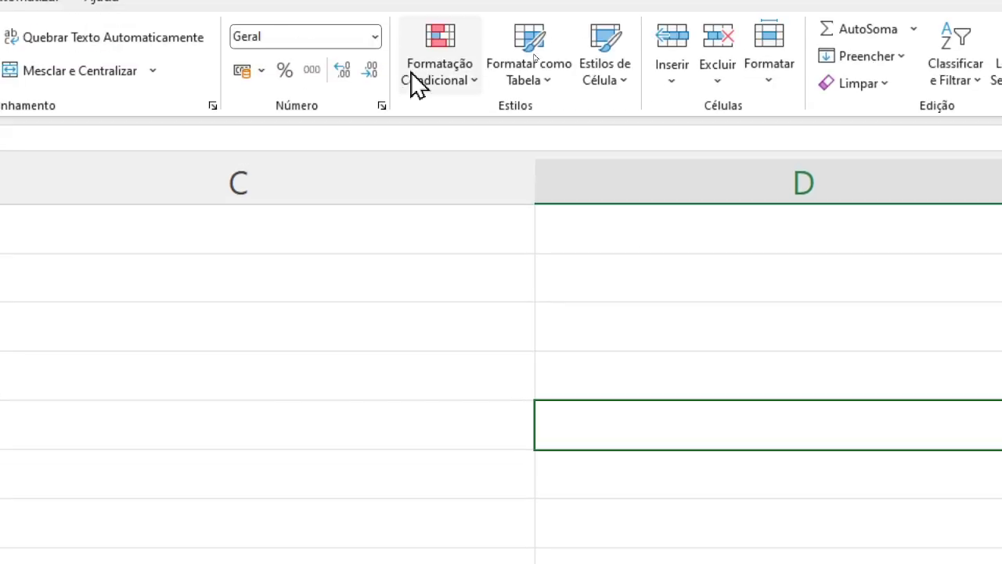
{"action": "scroll", "coordinate": [678, 488], "scroll_direction": "down", "scroll_amount": 2}
{"action": "scroll", "coordinate": [656, 486], "scroll_direction": "up", "scroll_amount": 1}
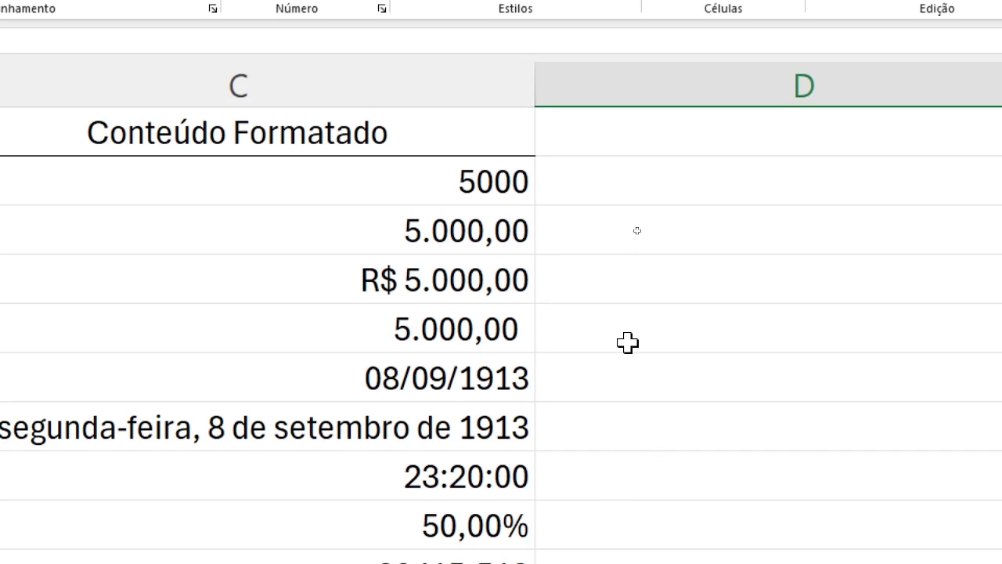
{"action": "left_click", "coordinate": [680, 174]}
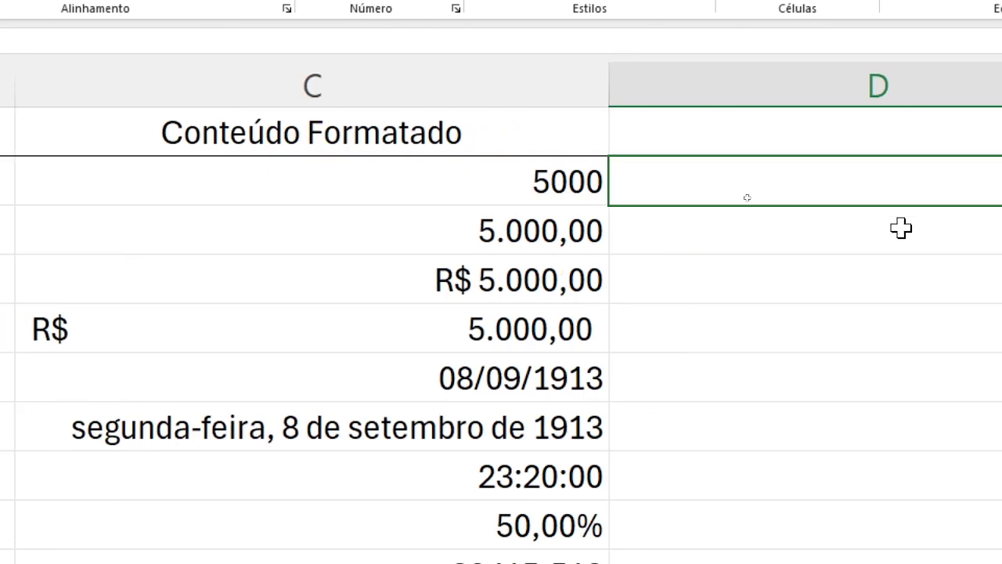
{"action": "type", "text": "3000"}
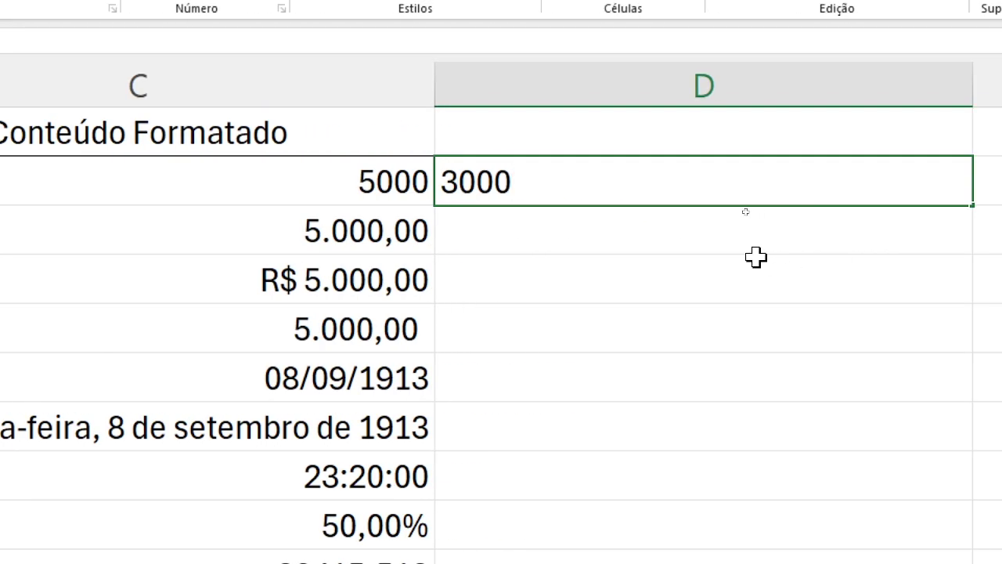
{"action": "key", "text": "Return"}
- Apply the Geral number format to the column D cell in the Geral row
{"action": "left_click", "coordinate": [593, 183]}
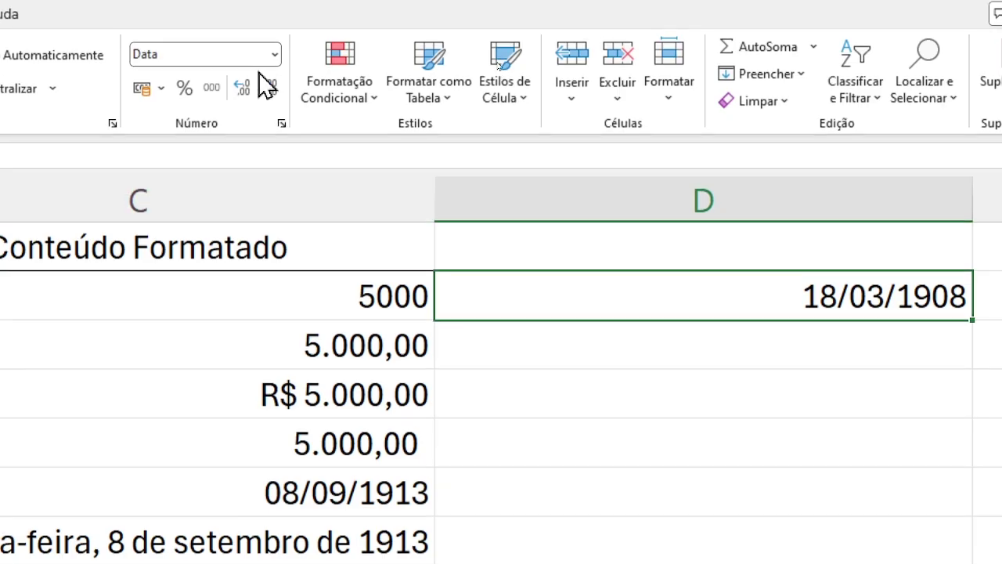
{"action": "left_click", "coordinate": [274, 62]}
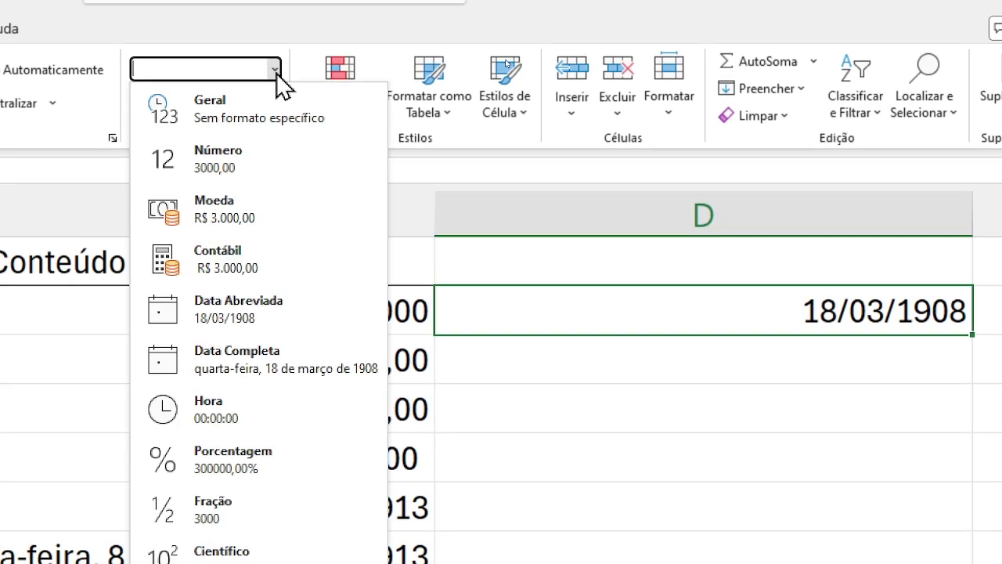
{"action": "left_click", "coordinate": [267, 119]}
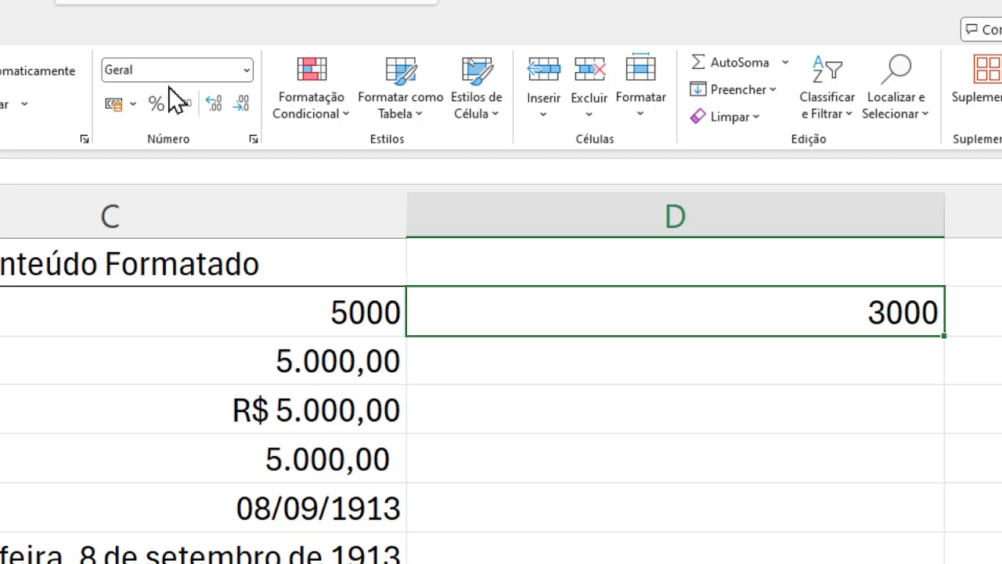
- Format the column D value as Número, followed by Moeda
{"action": "left_click", "coordinate": [247, 73]}
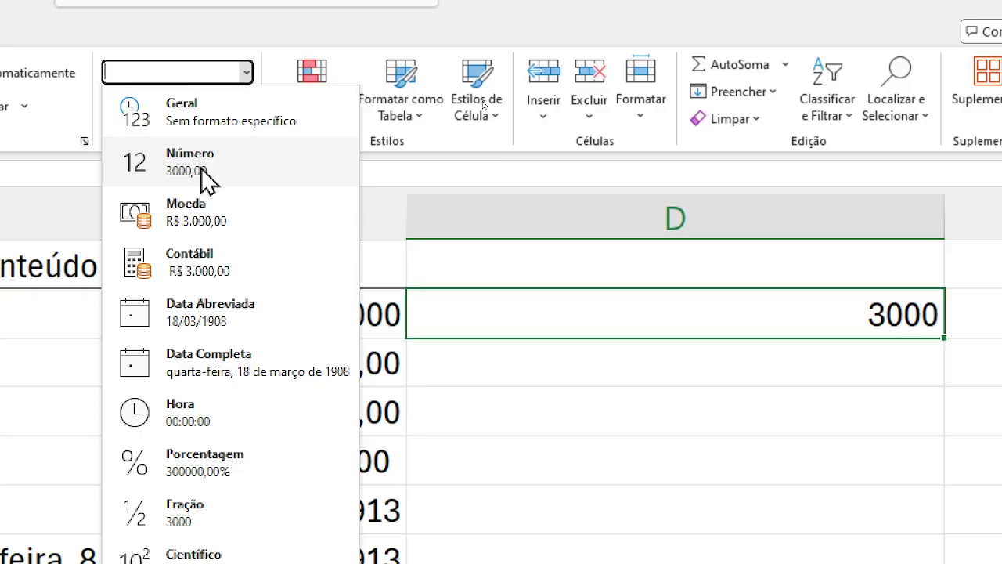
{"action": "key", "text": "Escape"}
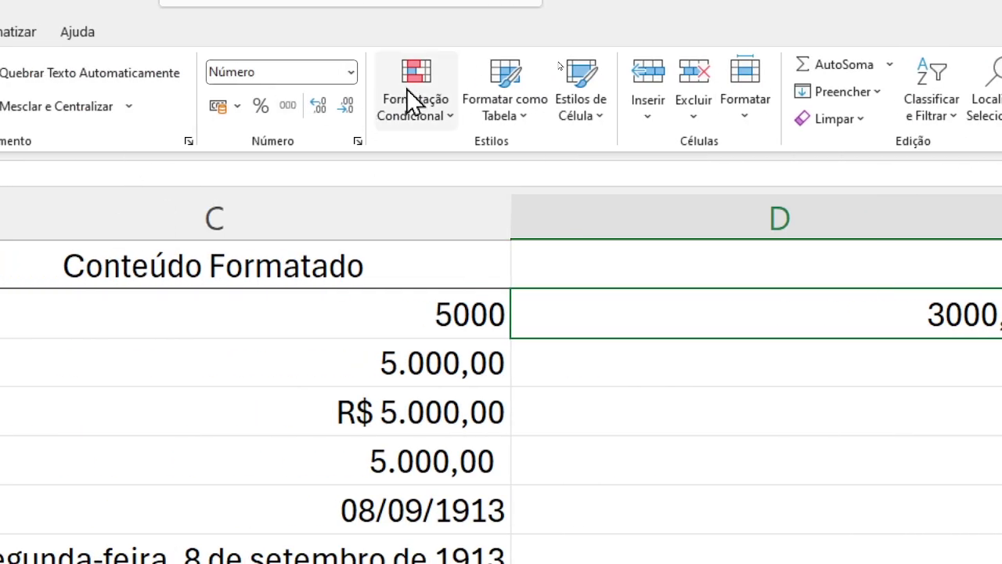
{"action": "left_click", "coordinate": [351, 86]}
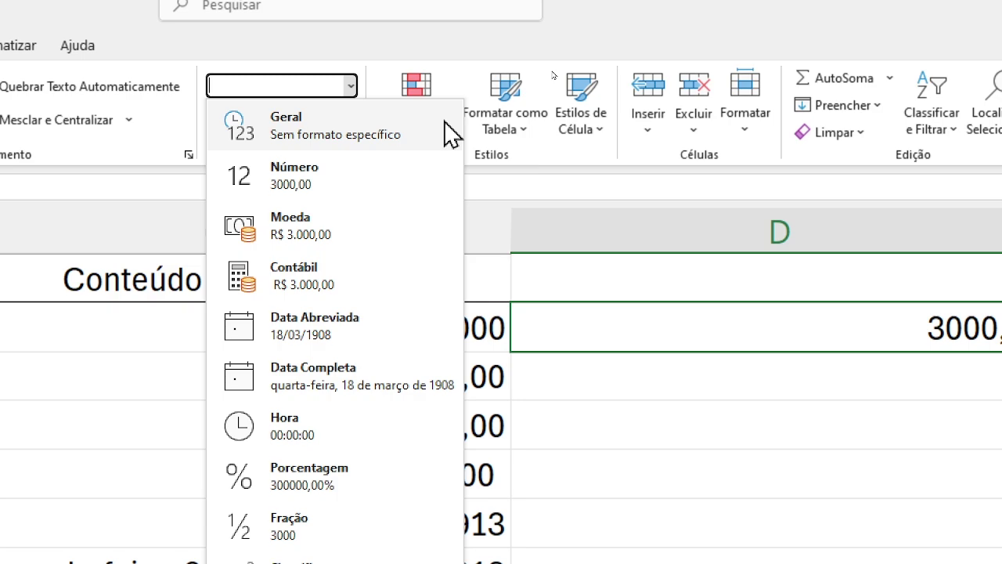
{"action": "left_click", "coordinate": [368, 231]}
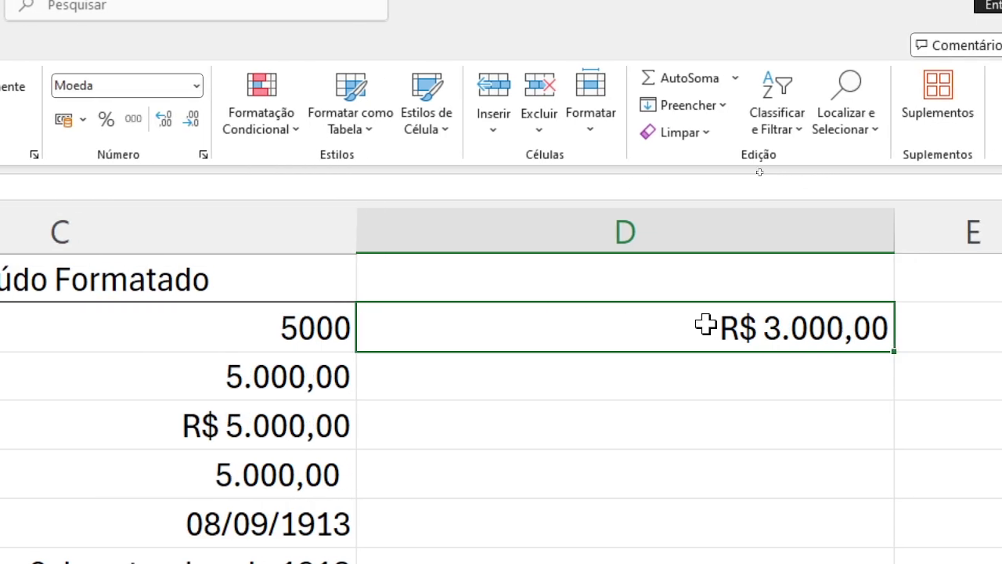
- Switch the column D value to the Contábil format, followed by Data Abreviada
{"action": "left_click", "coordinate": [196, 86]}
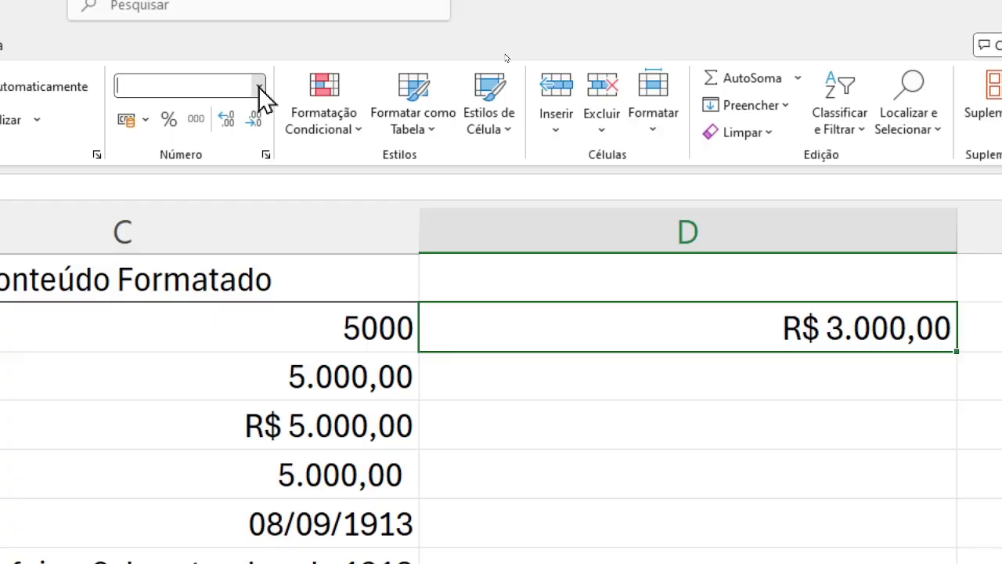
{"action": "left_click", "coordinate": [227, 271]}
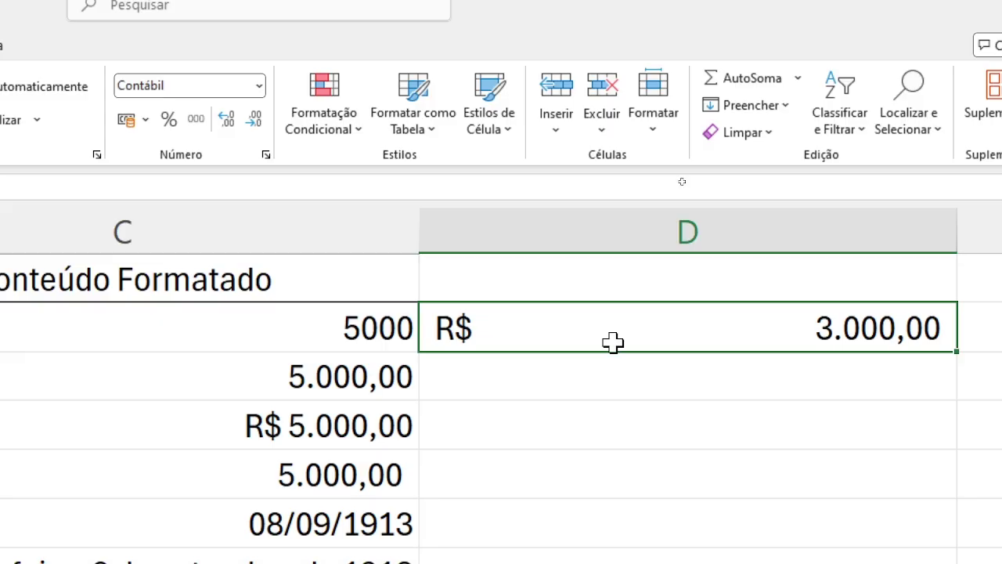
{"action": "left_click", "coordinate": [258, 86]}
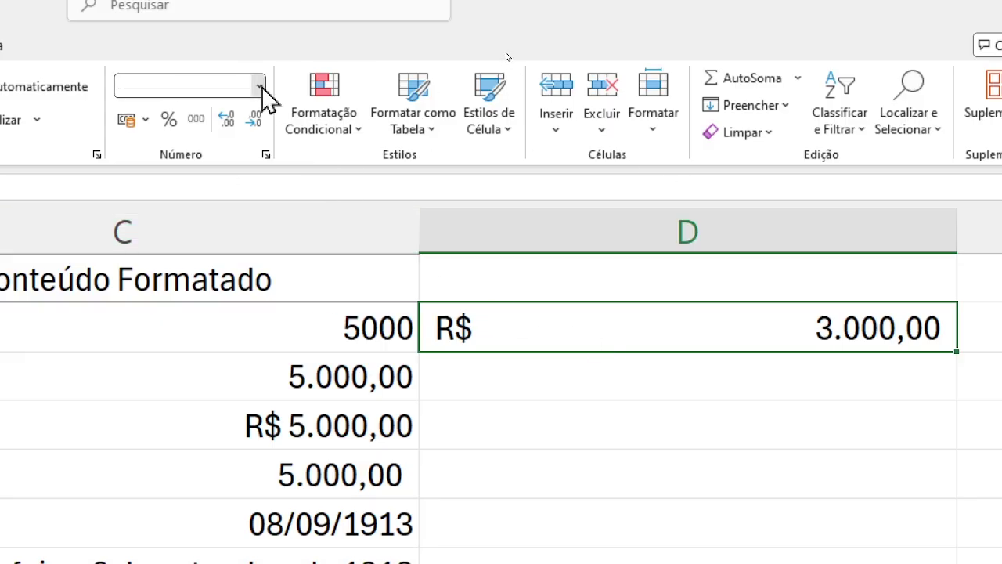
{"action": "left_click", "coordinate": [266, 337]}
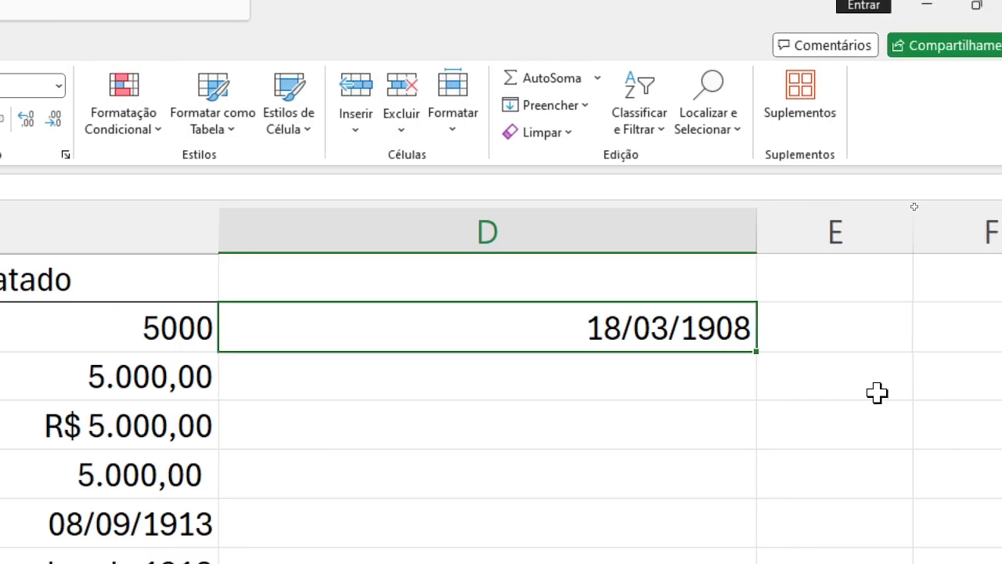
- Enter the date 01/01/1900 in the column E cell of the Geral row
{"action": "left_click", "coordinate": [826, 335]}
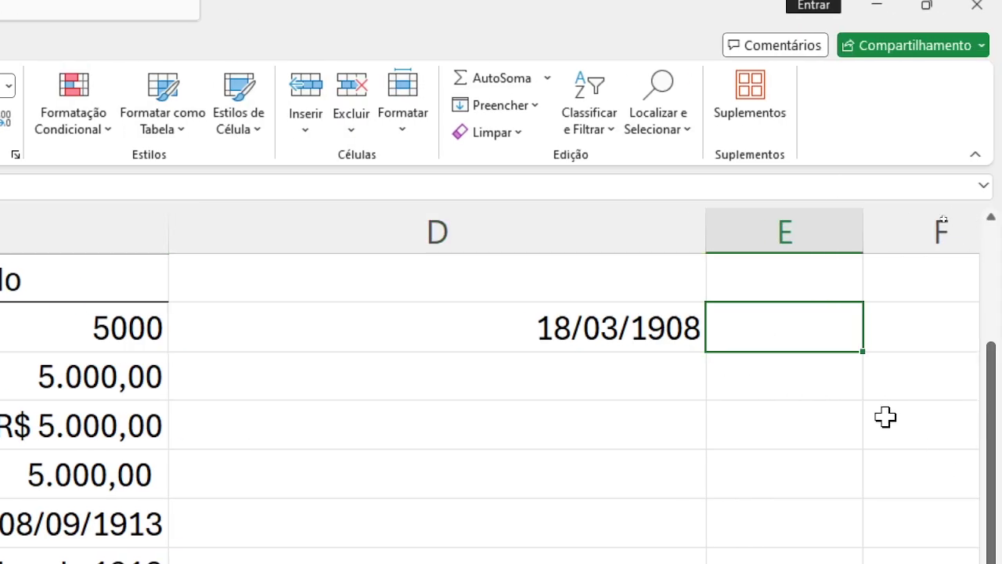
{"action": "type", "text": "01"}
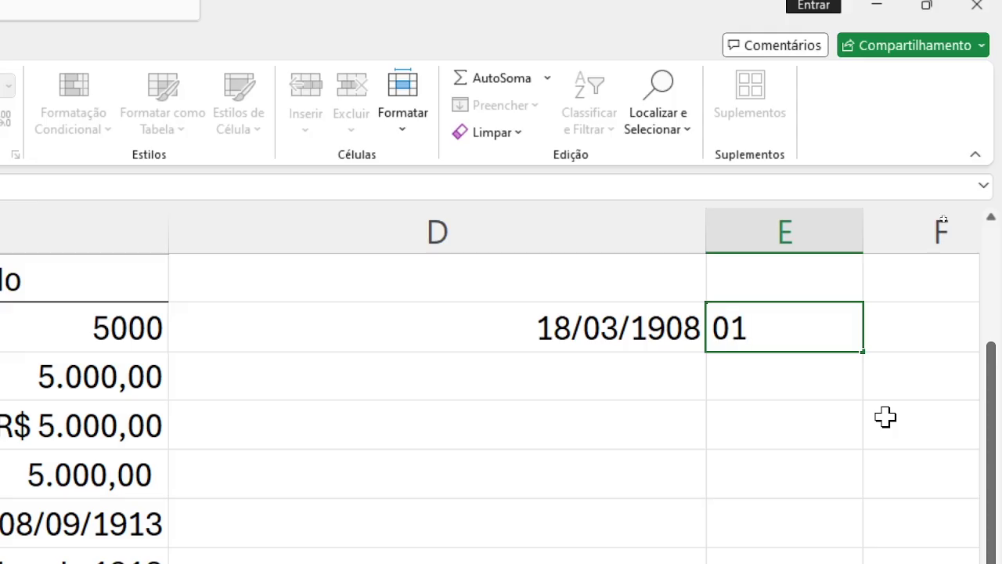
{"action": "type", "text": "/01/1"}
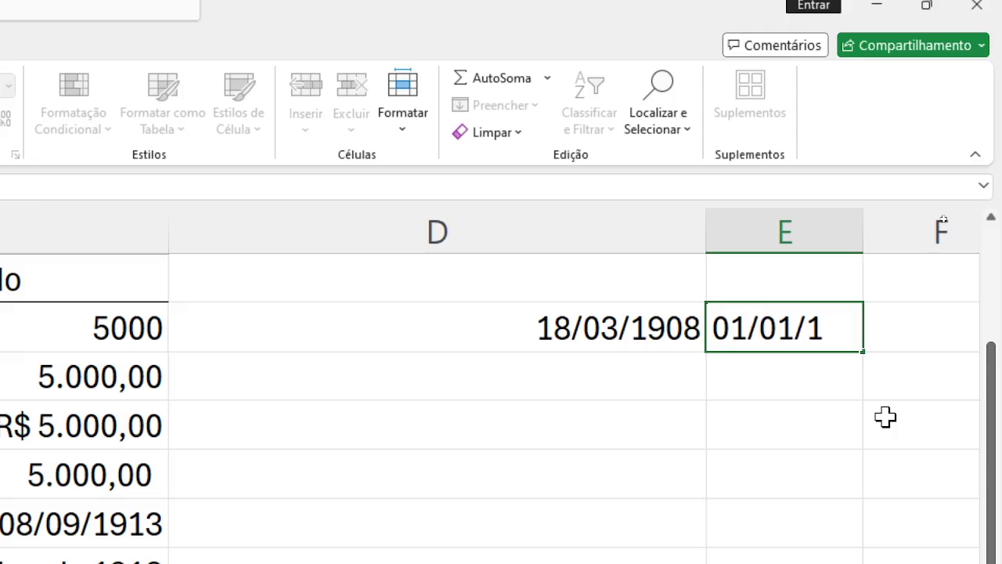
{"action": "type", "text": "900"}
{"action": "key", "text": "Return"}
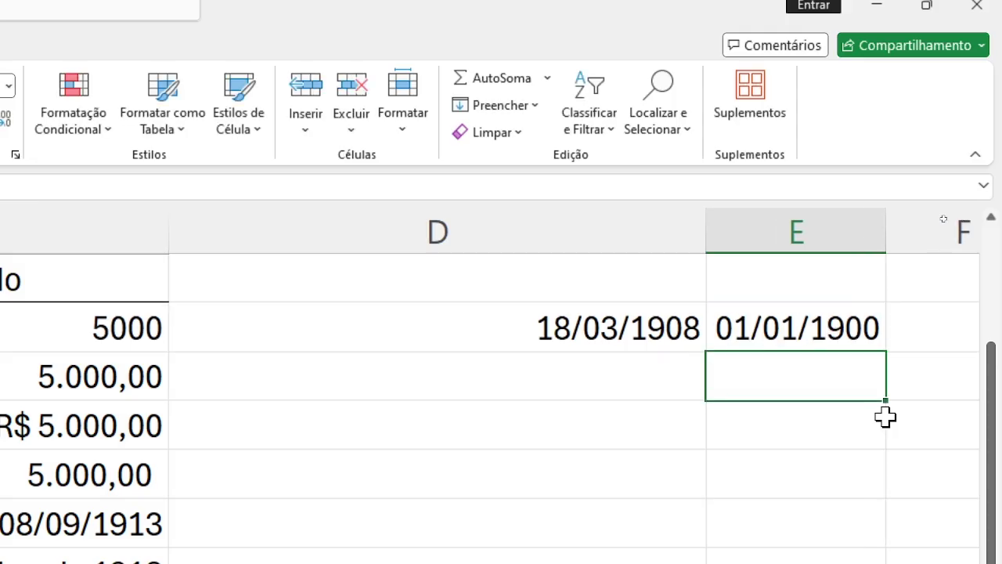
- Enter 1 in the column F cell beside the 01/01/1900 date and reselect that cell
{"action": "key", "text": "Right"}
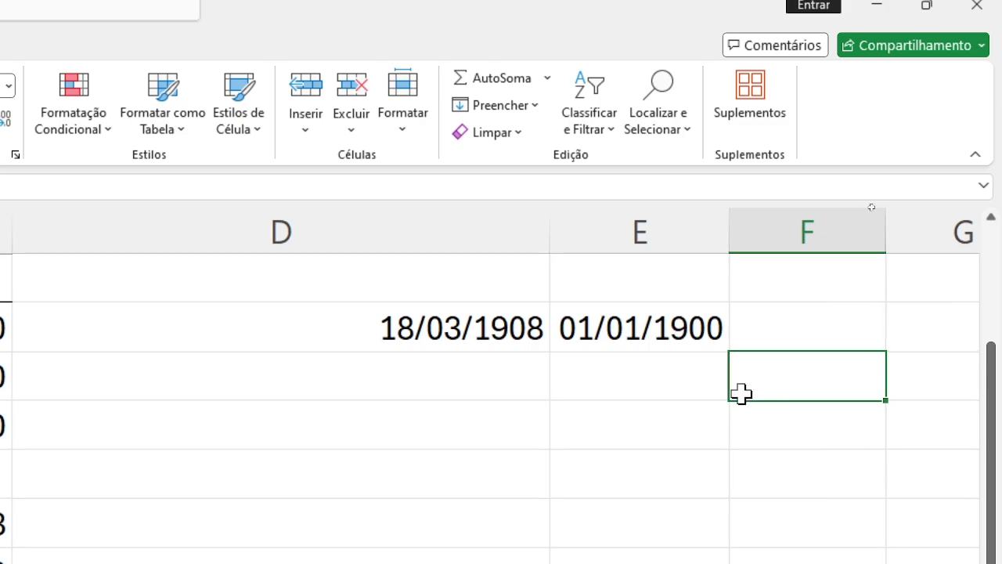
{"action": "left_click", "coordinate": [787, 333]}
{"action": "type", "text": "1"}
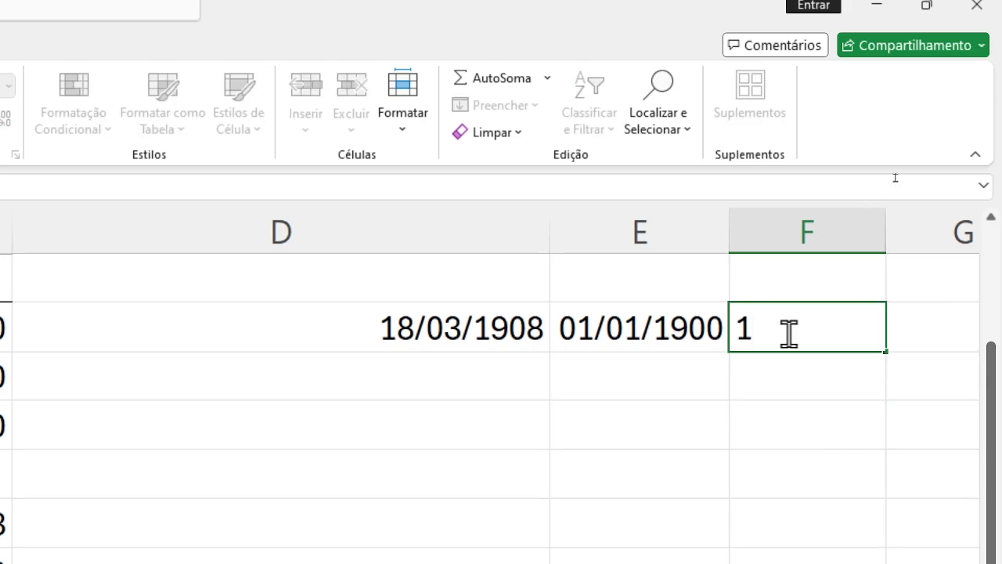
{"action": "key", "text": "Return"}
{"action": "left_click", "coordinate": [801, 333]}
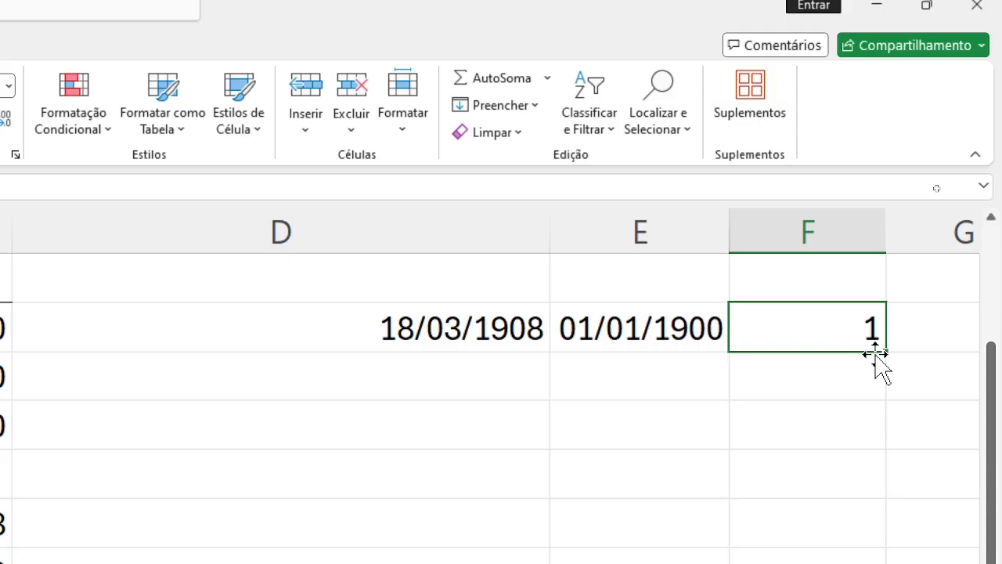
- Format the column F value in the Geral row as Data Abreviada and the column D value as Geral
{"action": "left_click", "coordinate": [217, 87]}
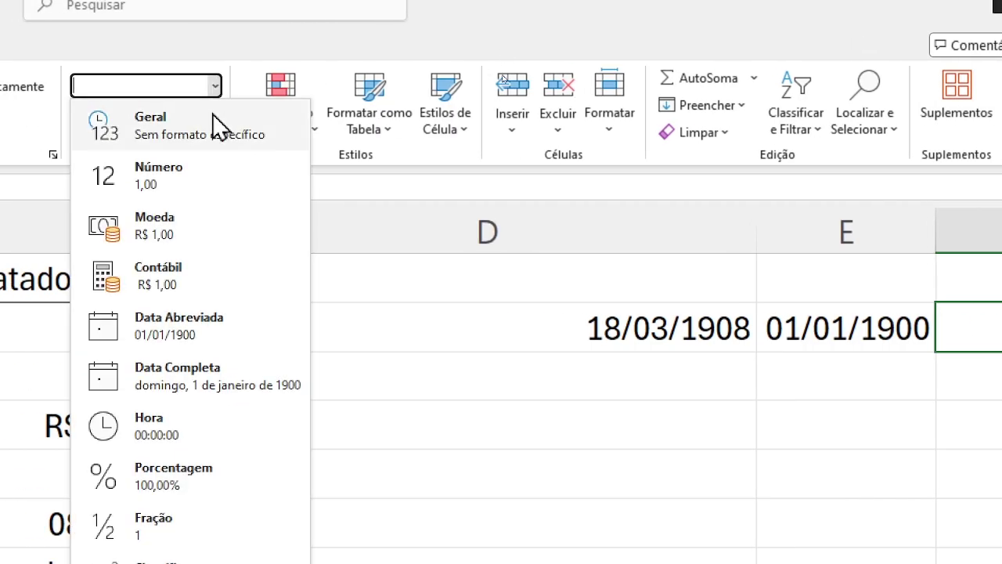
{"action": "left_click", "coordinate": [221, 321]}
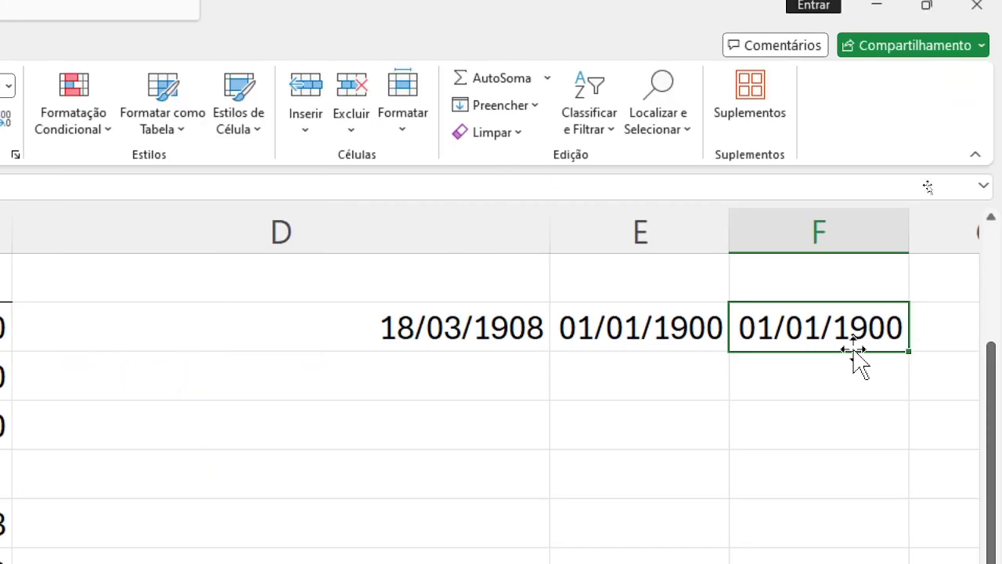
{"action": "left_click", "coordinate": [426, 337]}
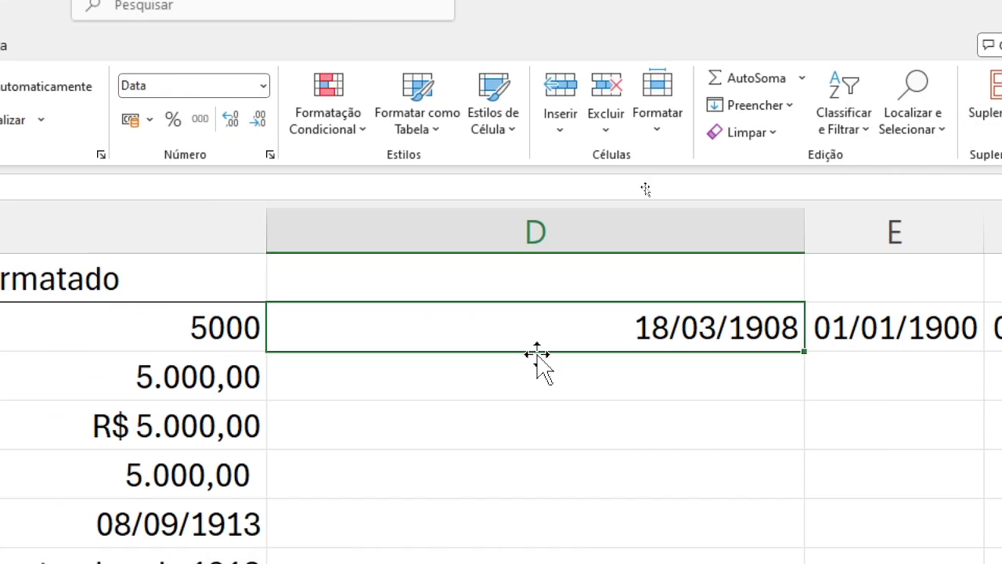
{"action": "left_click", "coordinate": [263, 86]}
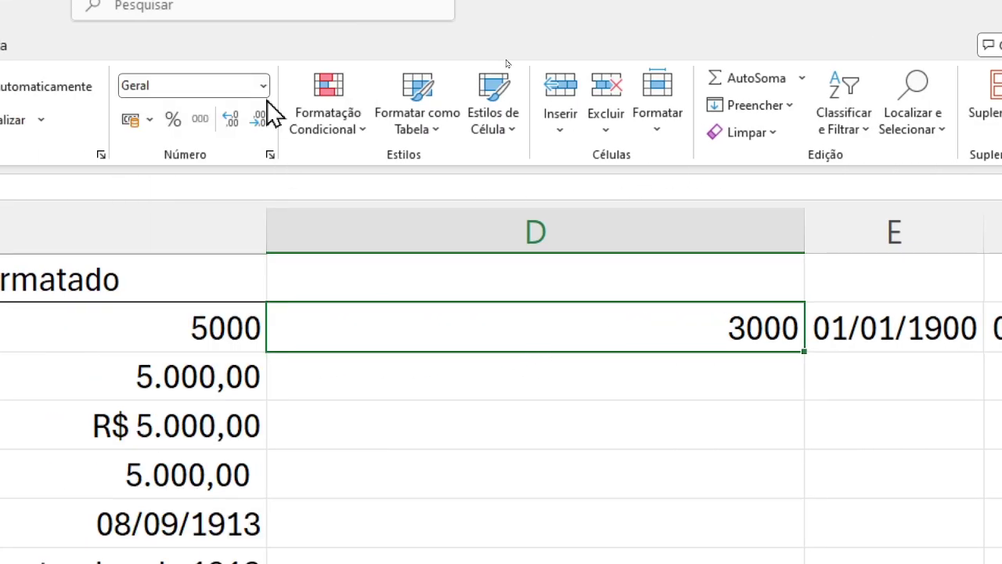
{"action": "left_click", "coordinate": [263, 86]}
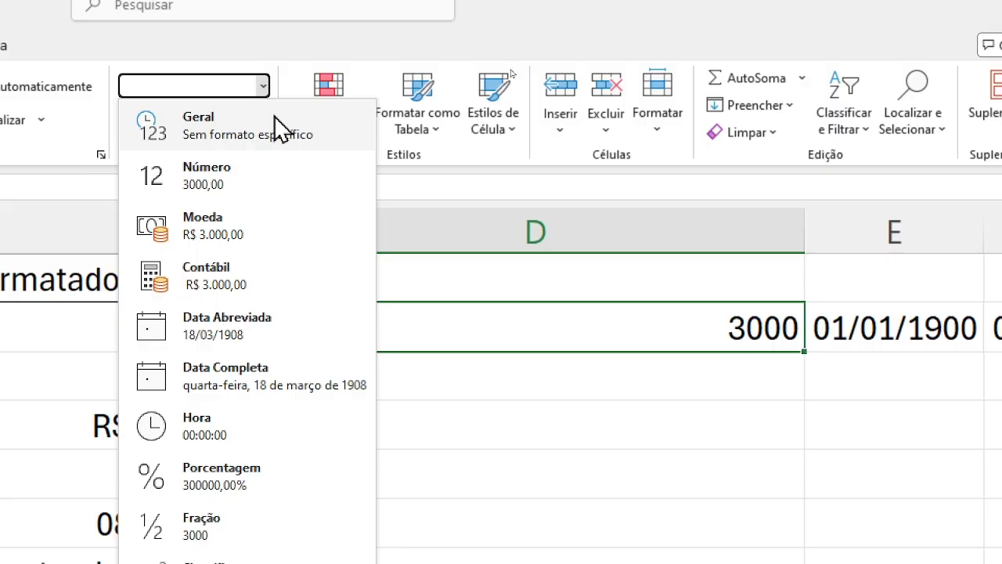
{"action": "left_click", "coordinate": [784, 324]}
{"action": "left_click", "coordinate": [817, 329]}
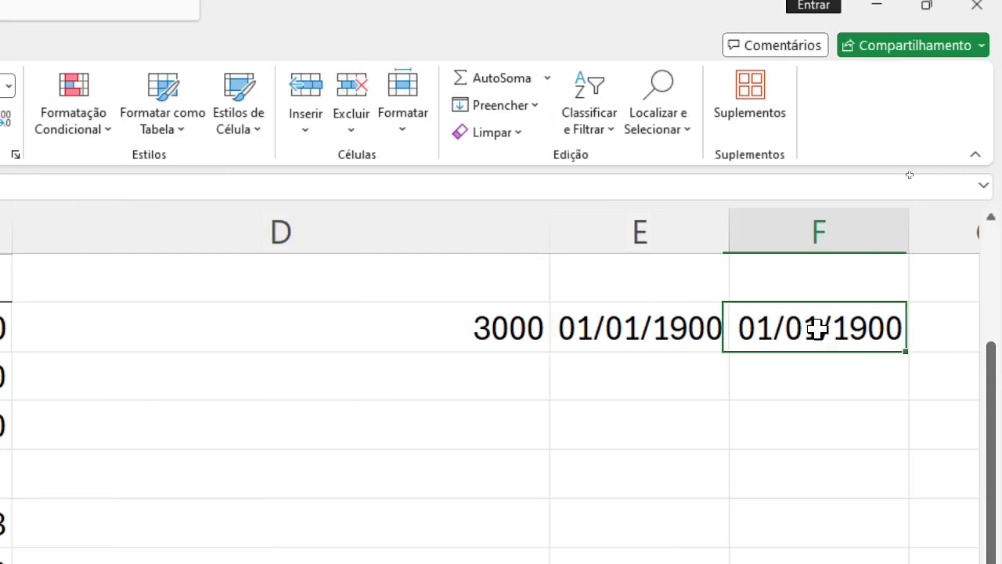
- Format the column D value in the Geral row as Data Abreviada again
{"action": "left_click", "coordinate": [454, 326]}
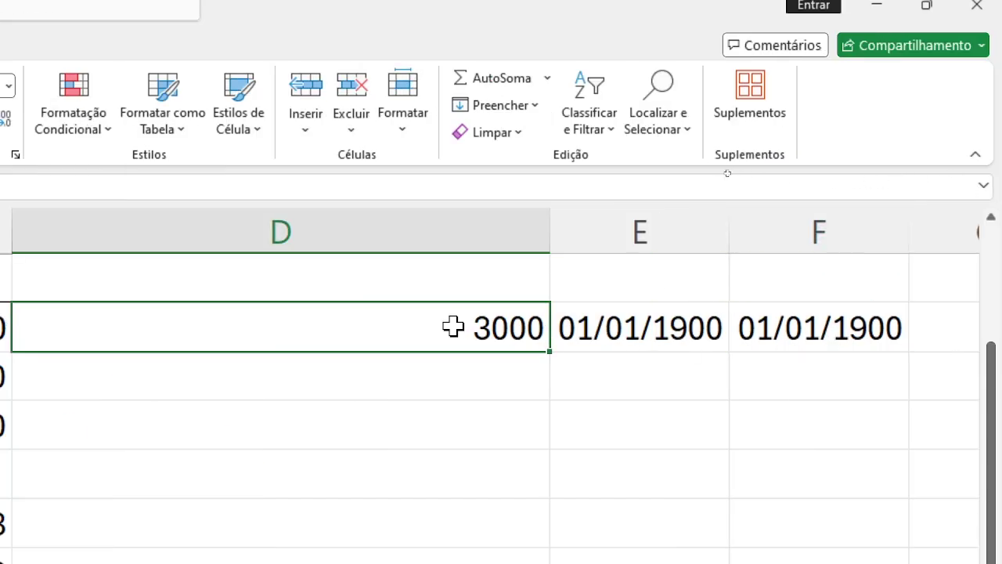
{"action": "left_click", "coordinate": [8, 86]}
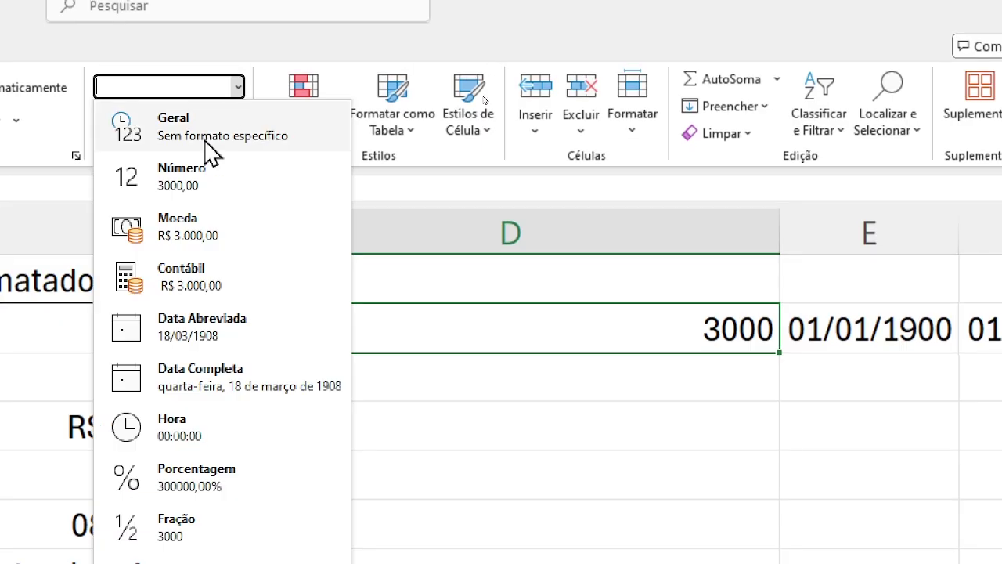
{"action": "left_click", "coordinate": [153, 333]}
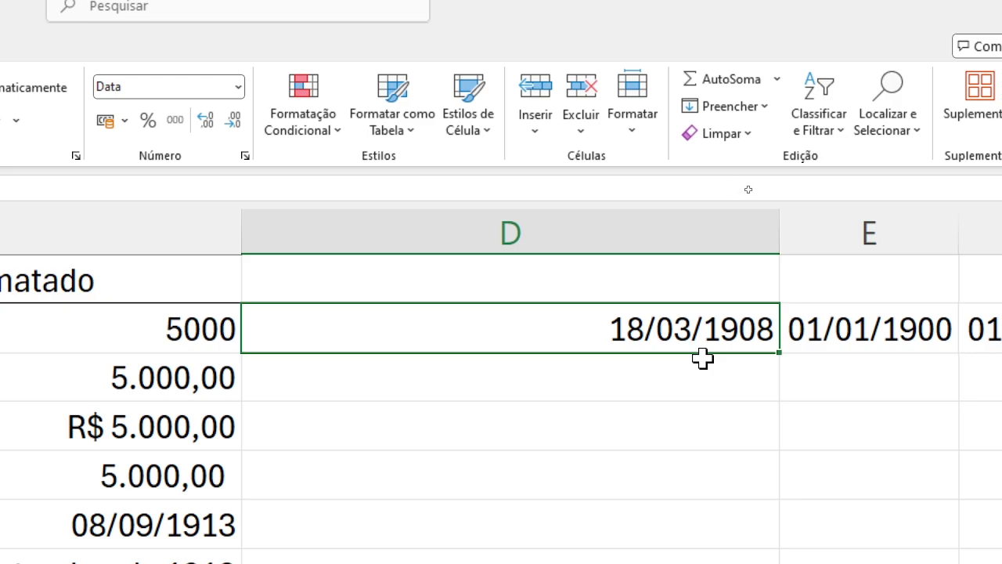
- Clear the three sample dates in columns D to F of the Geral row
{"action": "left_click", "coordinate": [980, 329]}
{"action": "left_click", "coordinate": [609, 326]}
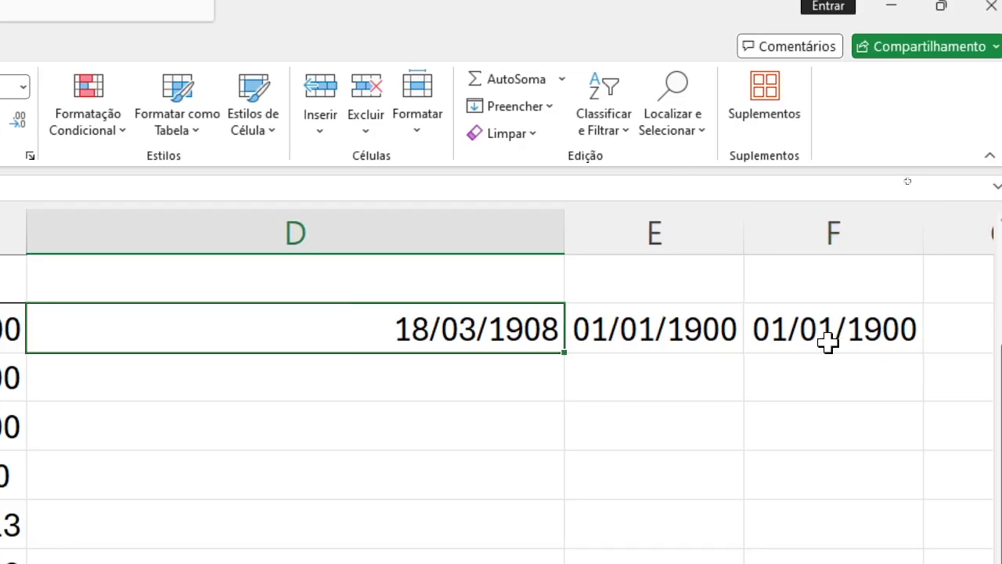
{"action": "left_click_drag", "start_coordinate": [815, 333], "coordinate": [544, 314]}
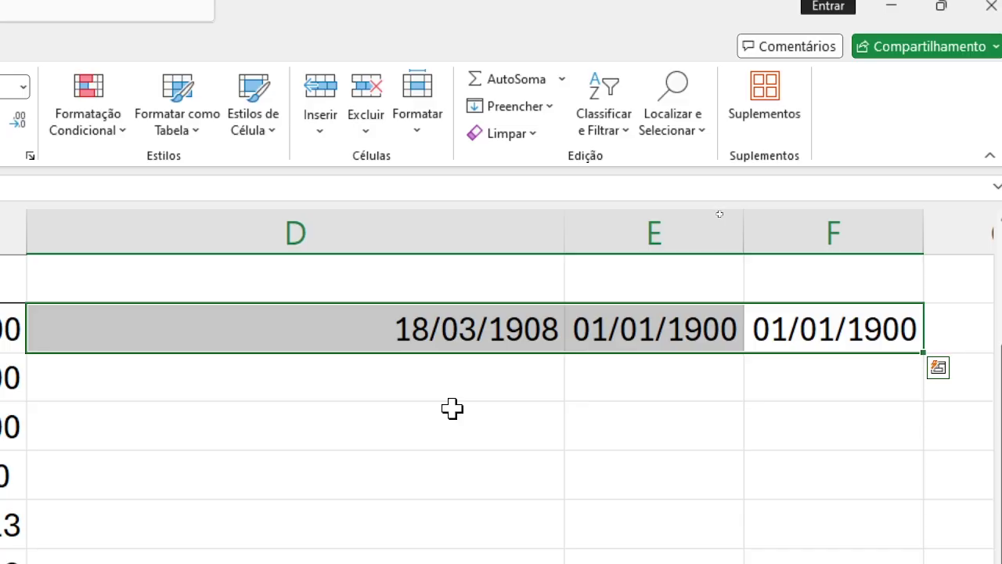
{"action": "key", "text": "Delete"}
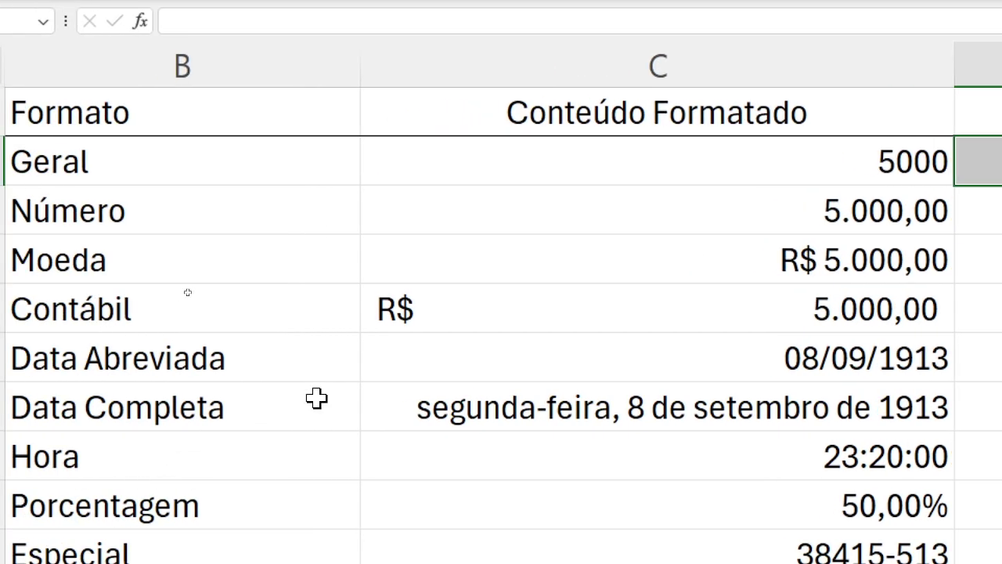
- Examine the Geral, Número, Moeda and Contábil examples in the Conteúdo Formatado column
{"action": "scroll", "coordinate": [319, 399], "scroll_direction": "up", "scroll_amount": 3}
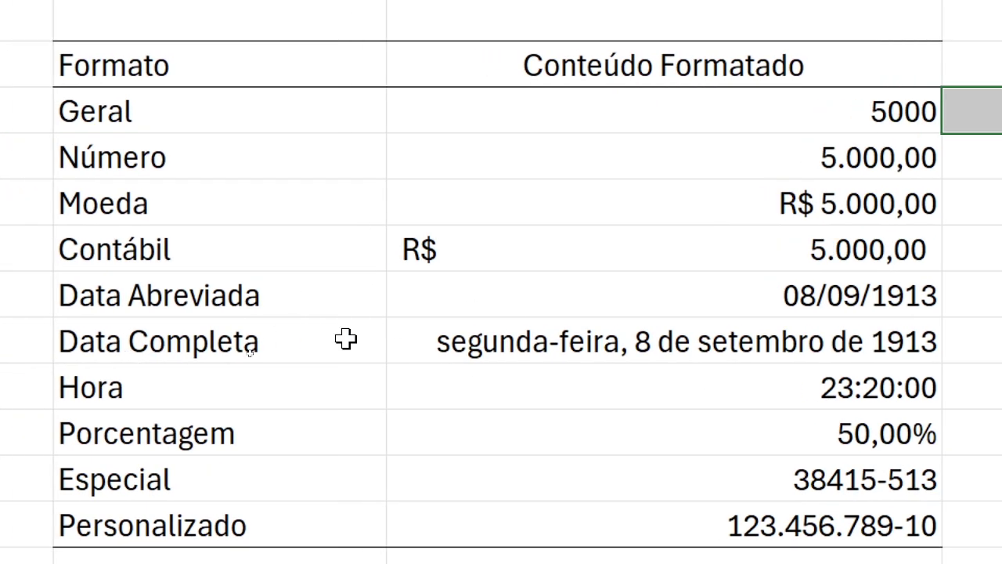
{"action": "left_click", "coordinate": [991, 157]}
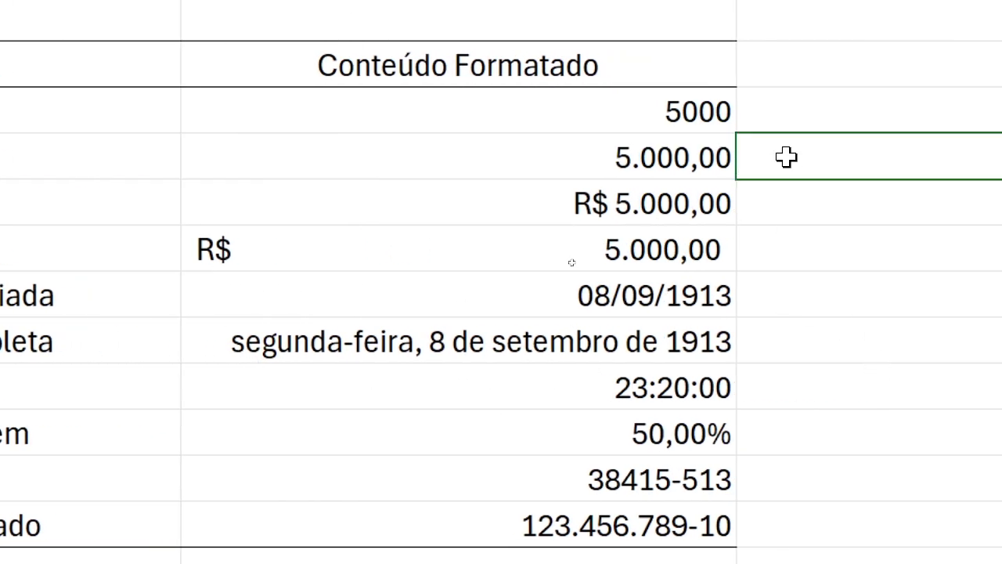
{"action": "left_click", "coordinate": [787, 123]}
{"action": "left_click", "coordinate": [649, 111]}
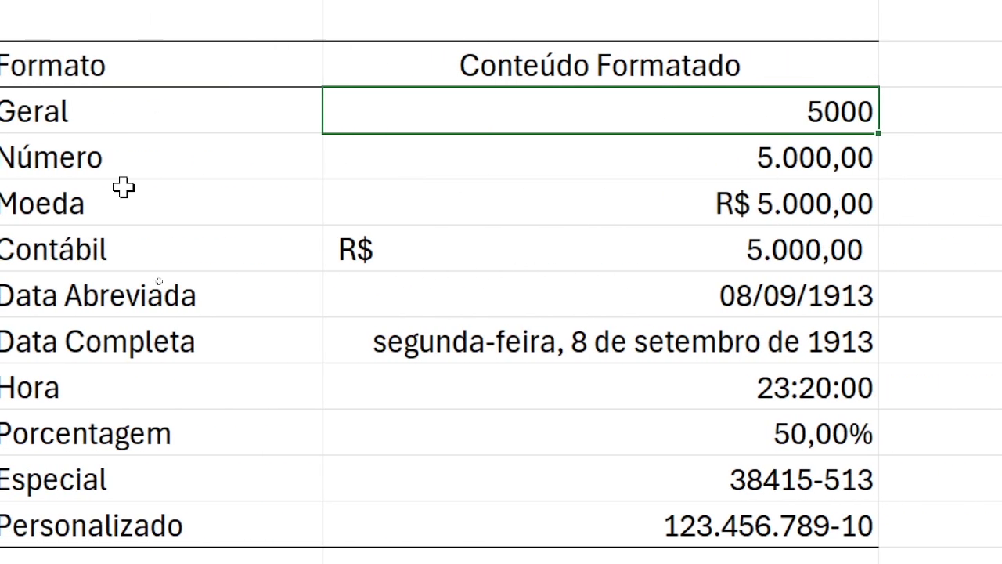
{"action": "left_click", "coordinate": [820, 164]}
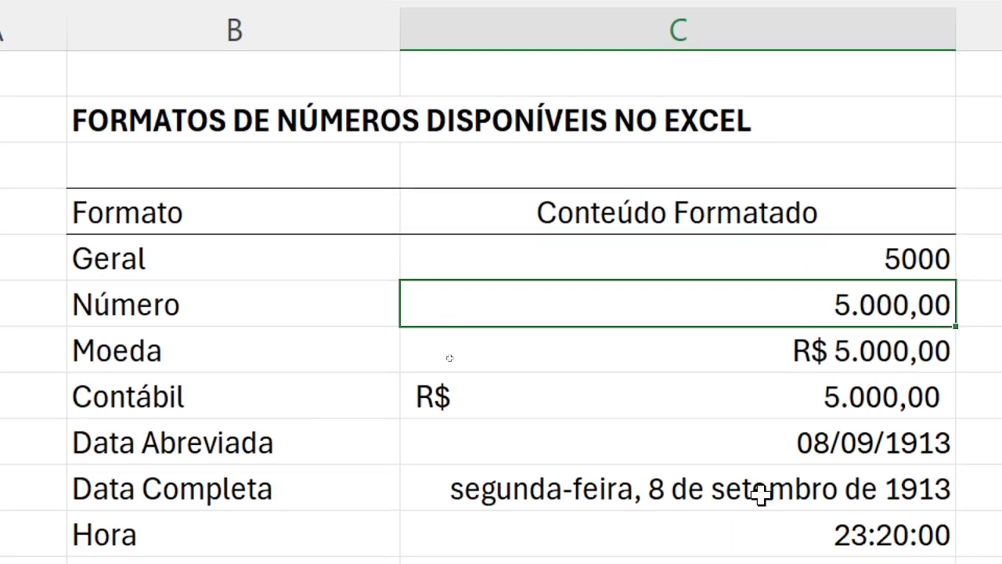
{"action": "left_click", "coordinate": [772, 493]}
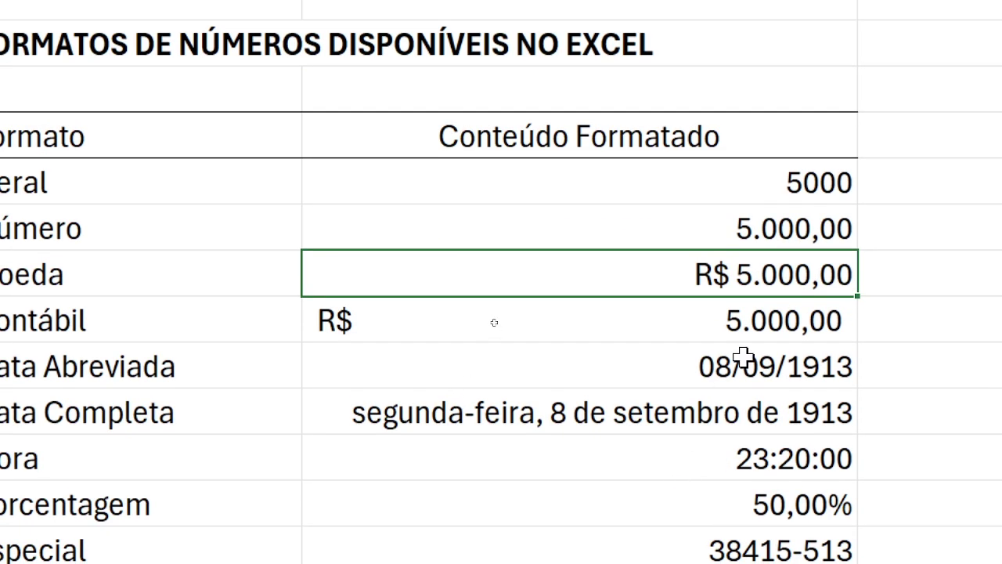
{"action": "left_click", "coordinate": [493, 471]}
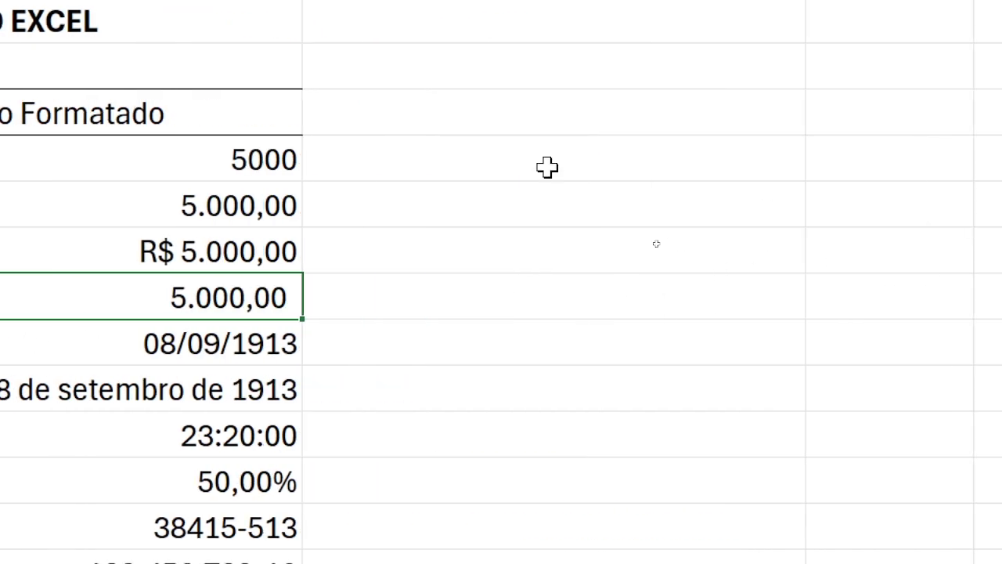
- Enter 350 in the column D cell of the Geral row and format it as Moeda
{"action": "left_click", "coordinate": [610, 163]}
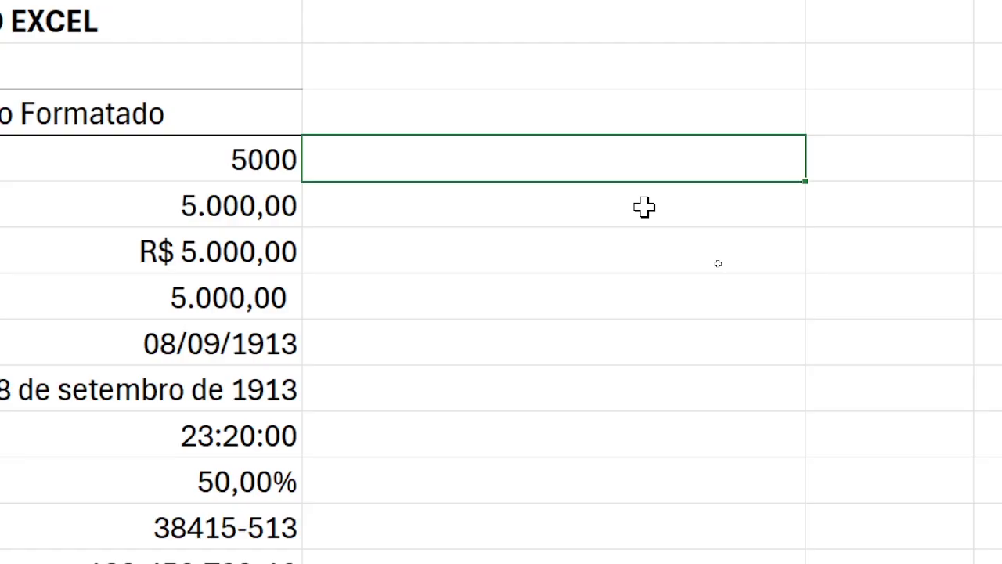
{"action": "type", "text": "385"}
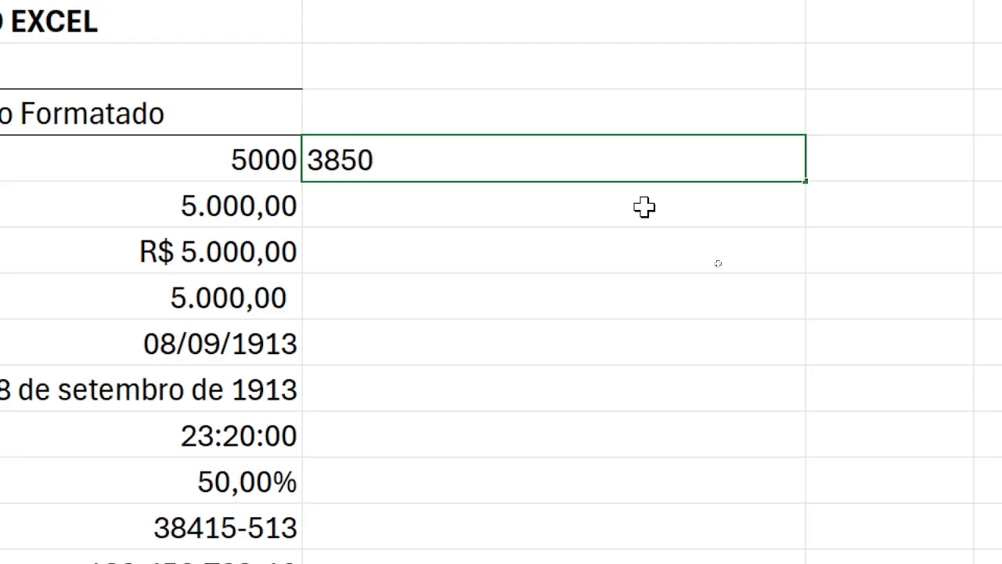
{"action": "type", "text": "0"}
{"action": "key", "text": "Return"}
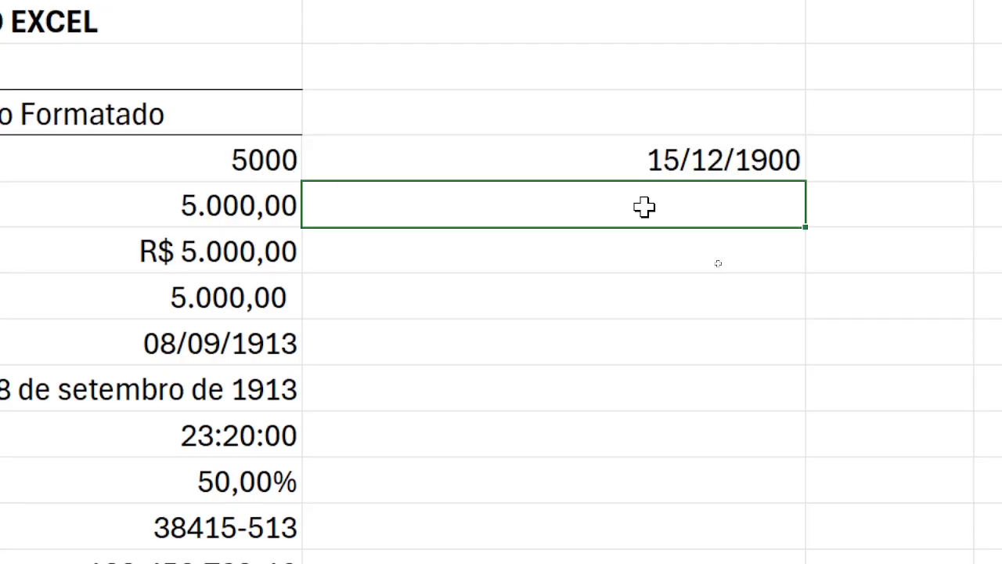
{"action": "left_click", "coordinate": [699, 163]}
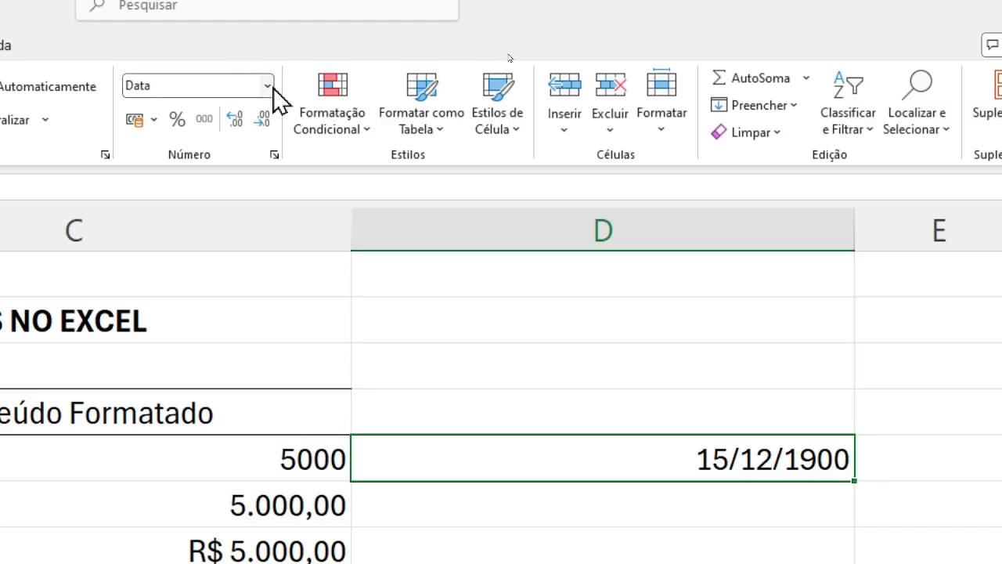
{"action": "left_click", "coordinate": [269, 86]}
{"action": "left_click", "coordinate": [177, 231]}
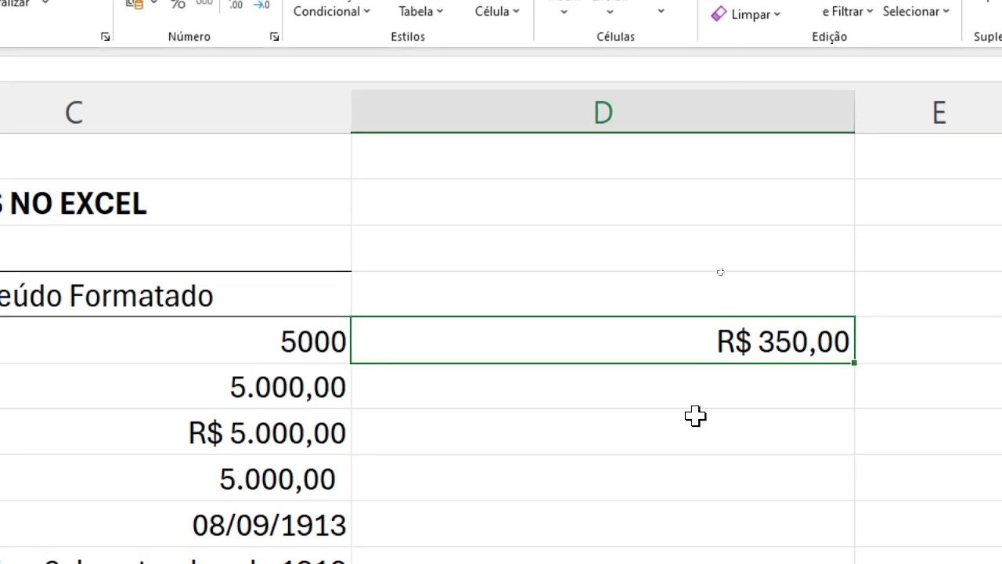
- Enter 10000 and 100000 in the column D cells of the Número and Moeda rows
{"action": "left_click", "coordinate": [700, 376]}
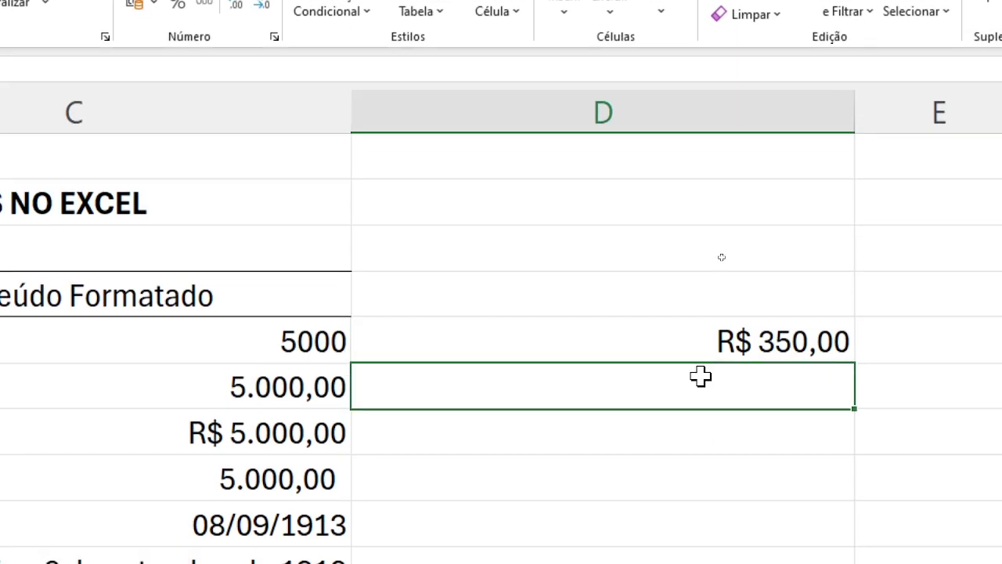
{"action": "type", "text": "10000"}
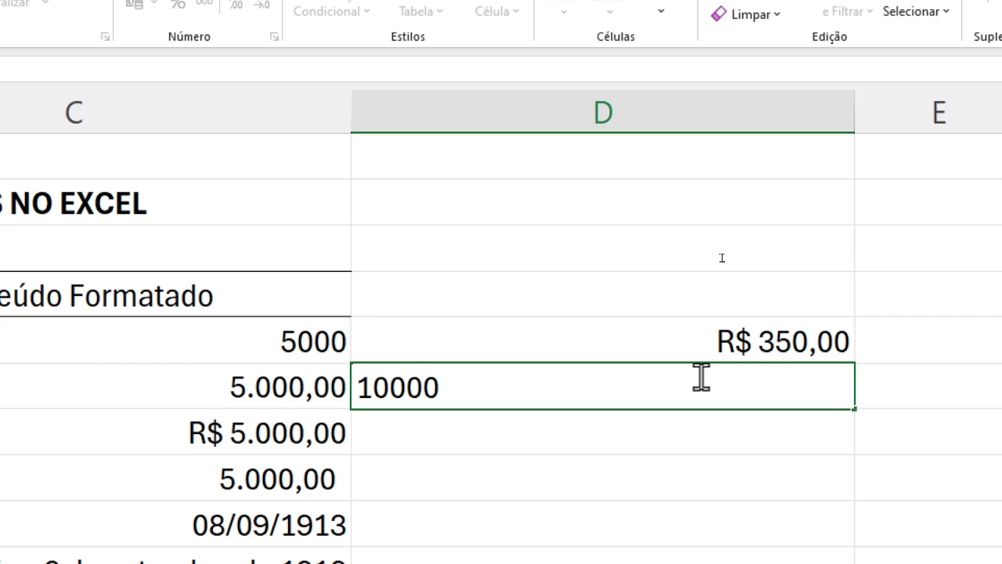
{"action": "key", "text": "Return"}
{"action": "type", "text": "100000"}
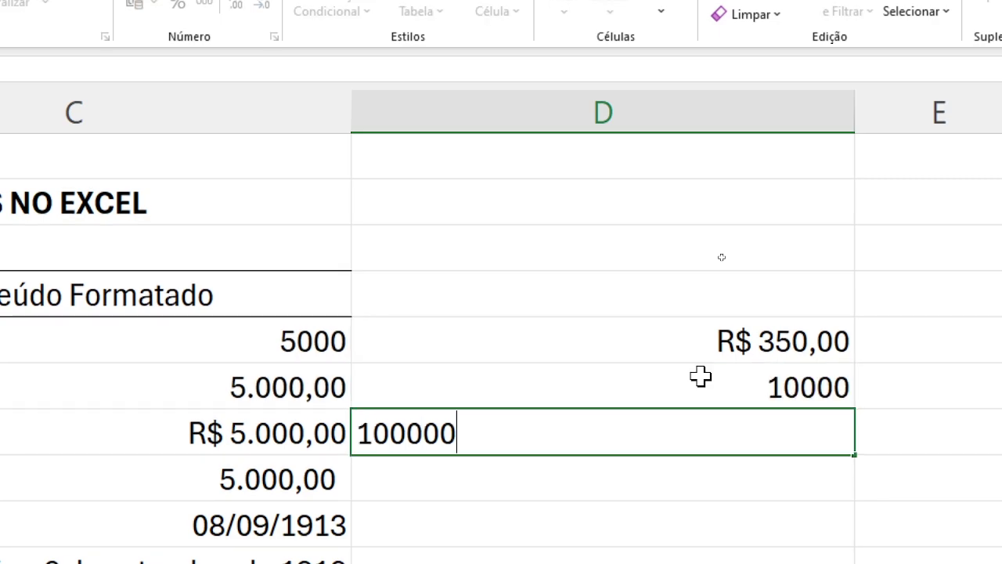
{"action": "key", "text": "Return"}
- Format the three column D values as Moeda, followed by Contábil
{"action": "left_click_drag", "start_coordinate": [749, 337], "coordinate": [750, 414]}
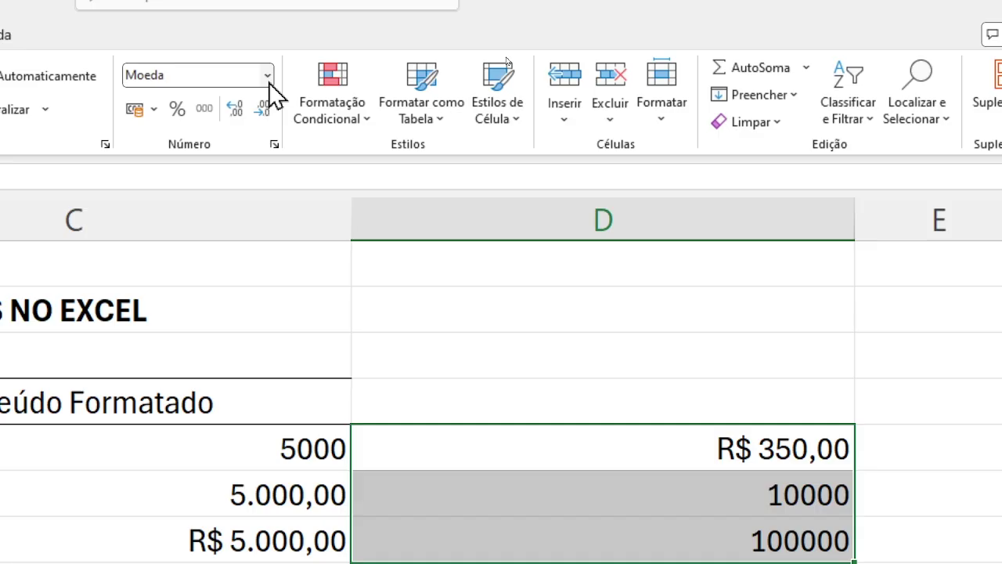
{"action": "left_click", "coordinate": [268, 76]}
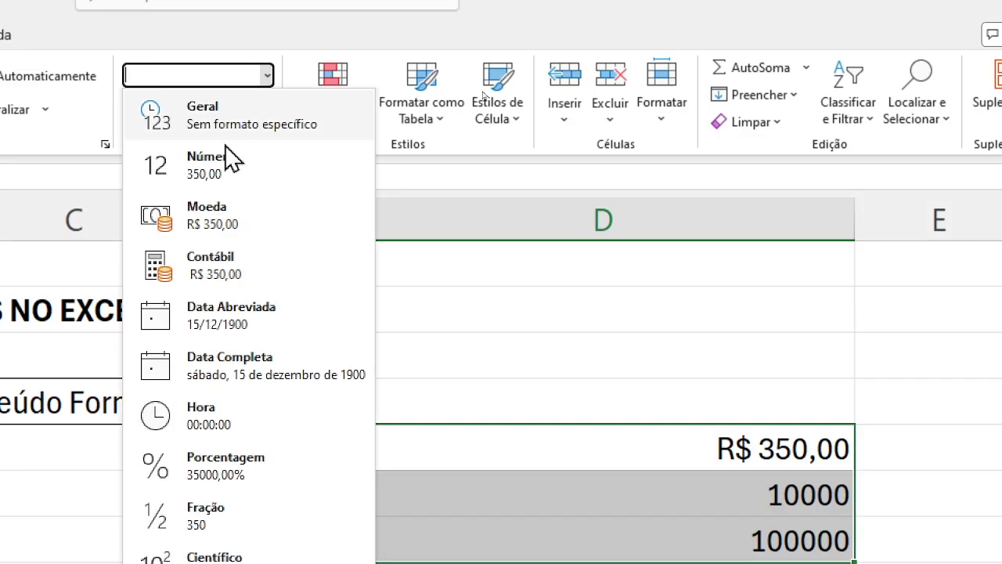
{"action": "left_click", "coordinate": [235, 222]}
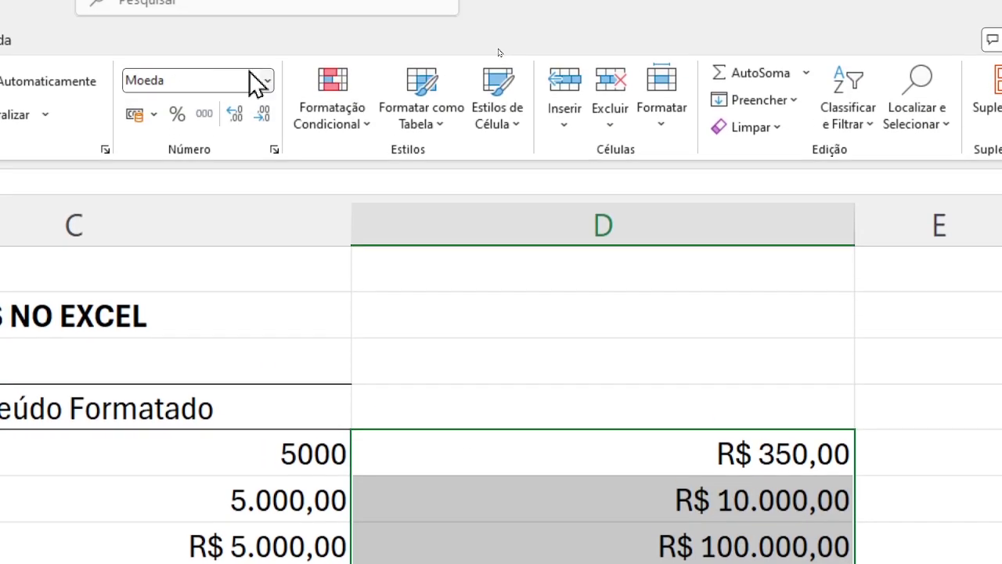
{"action": "left_click", "coordinate": [267, 82]}
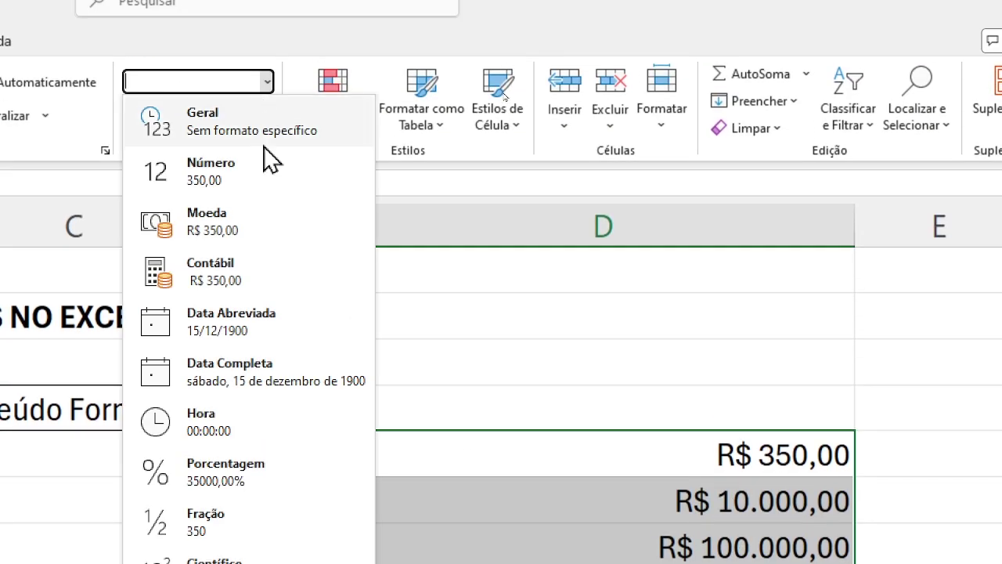
{"action": "left_click", "coordinate": [278, 280]}
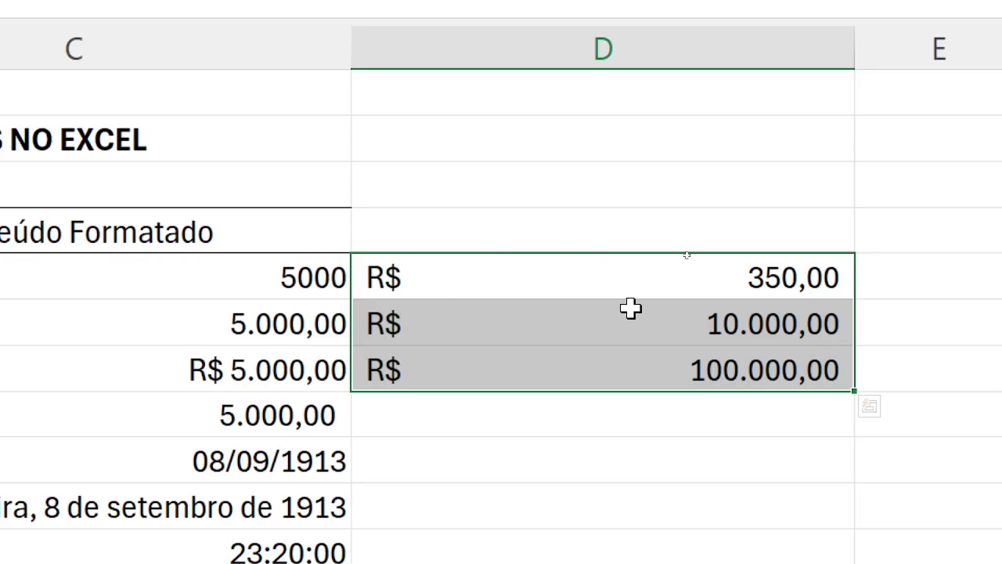
- Clear the three column D values and enter 0 in the column D cell of the Moeda row
{"action": "key", "text": "Delete"}
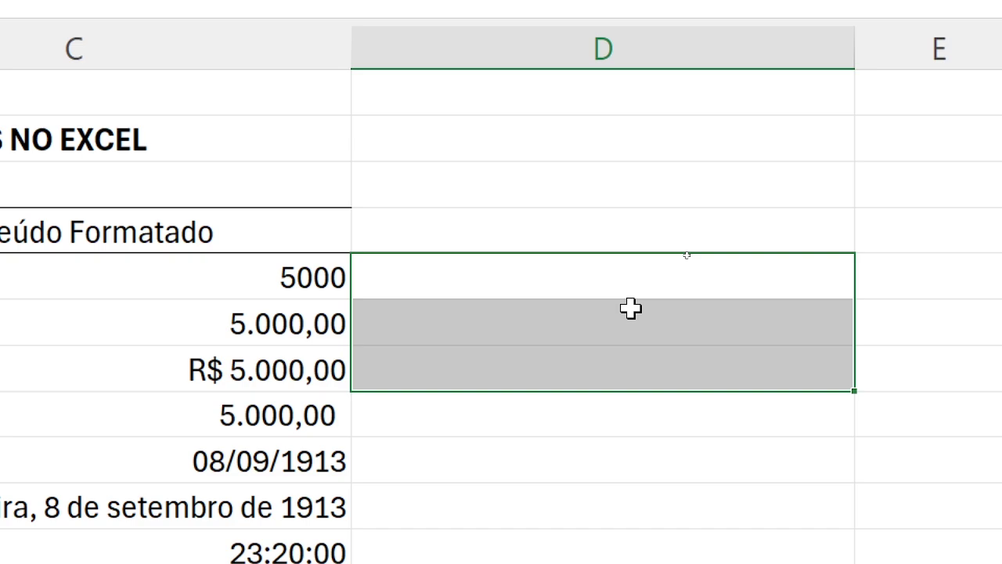
{"action": "left_click", "coordinate": [429, 333]}
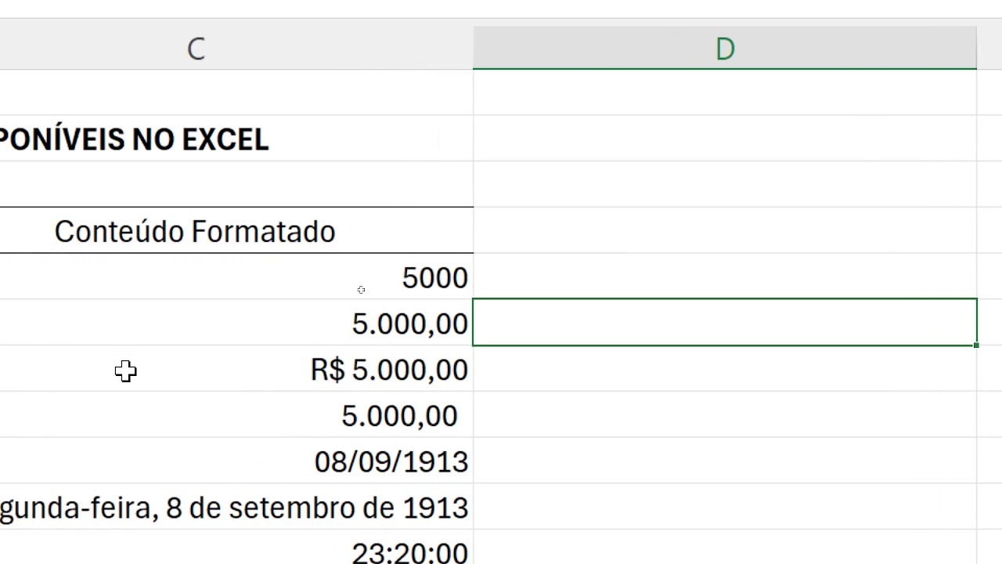
{"action": "left_click", "coordinate": [586, 373]}
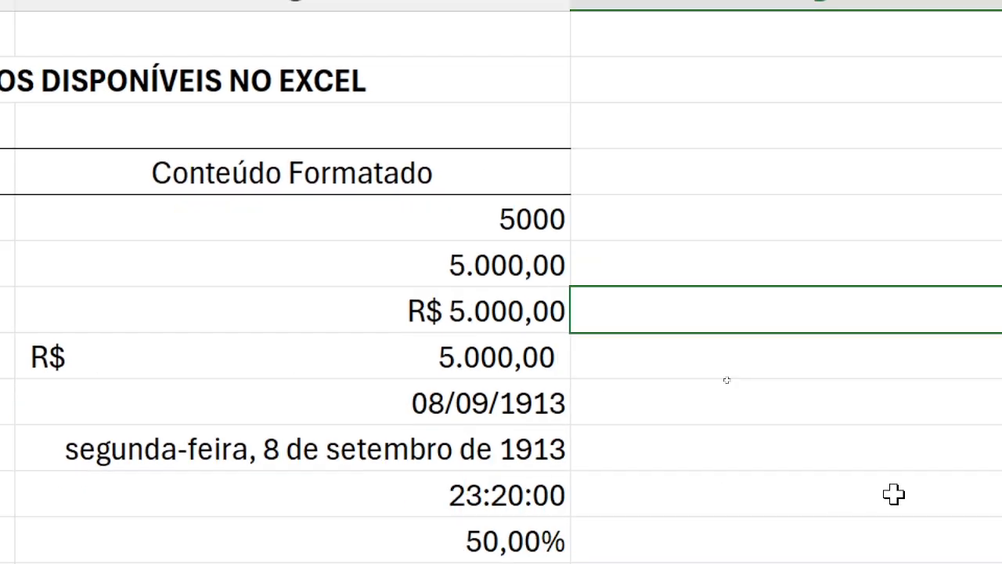
{"action": "type", "text": "0"}
{"action": "key", "text": "Return"}
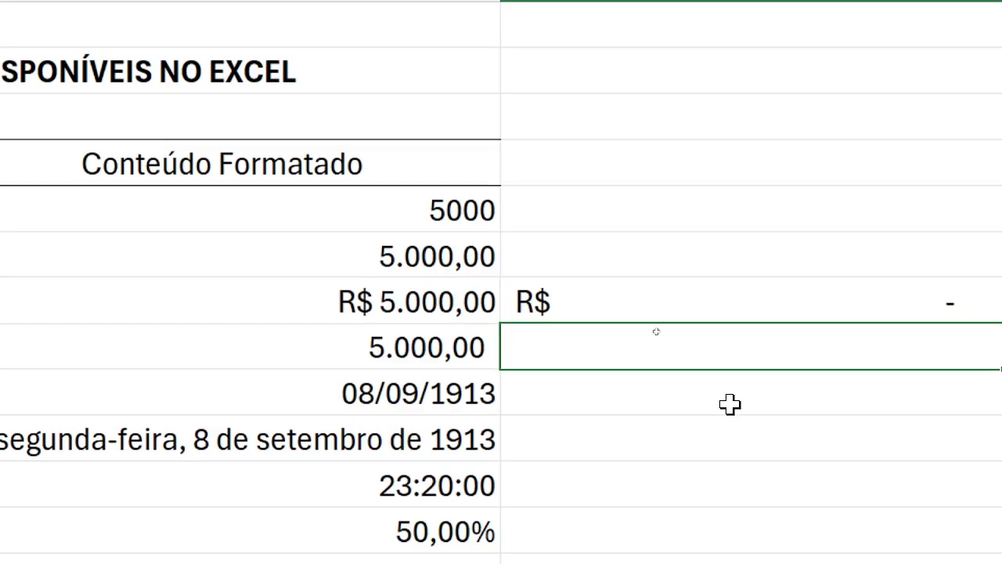
- Enter 0 in the column D cell of the Contábil row and format the column D zero in the Moeda row as Moeda
{"action": "type", "text": "0"}
{"action": "key", "text": "Return"}
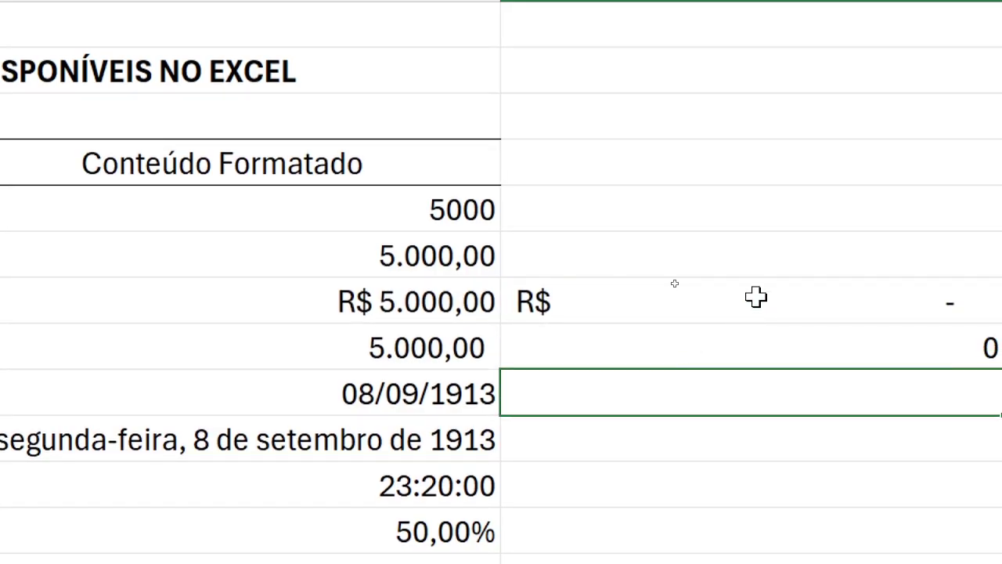
{"action": "left_click", "coordinate": [756, 297]}
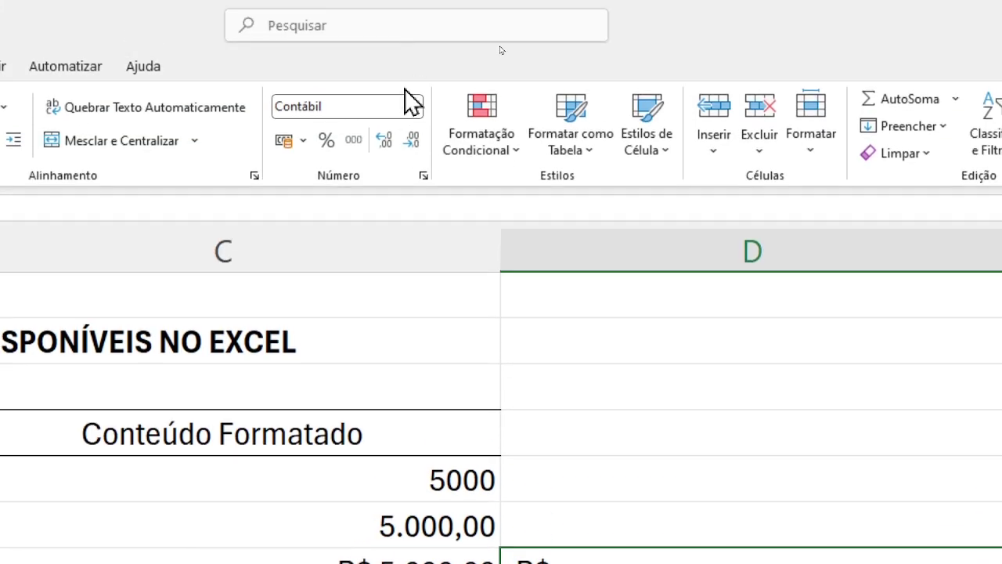
{"action": "left_click", "coordinate": [416, 105]}
{"action": "left_click", "coordinate": [391, 237]}
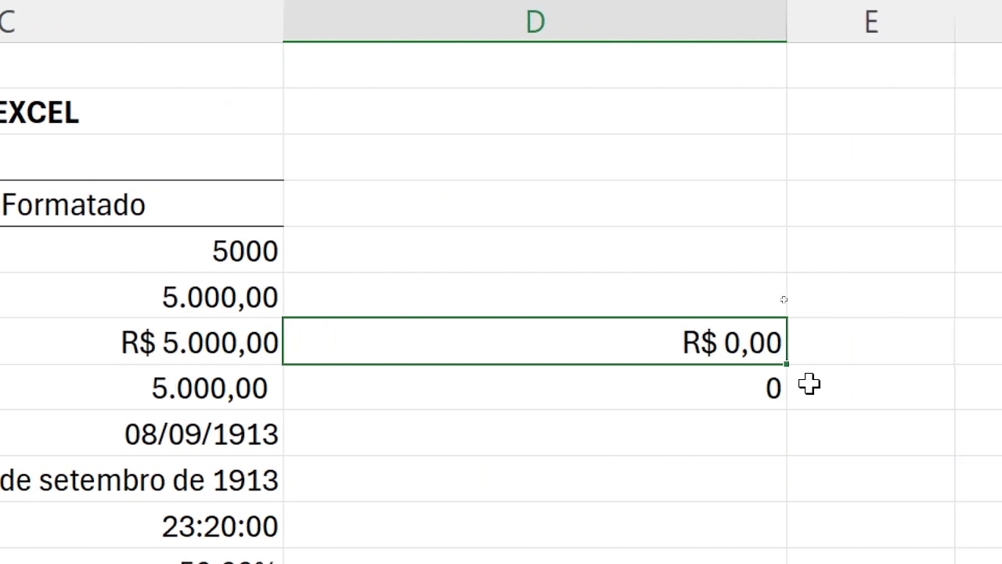
- Format the column D zero in the Contábil row as Contábil
{"action": "left_click", "coordinate": [705, 399]}
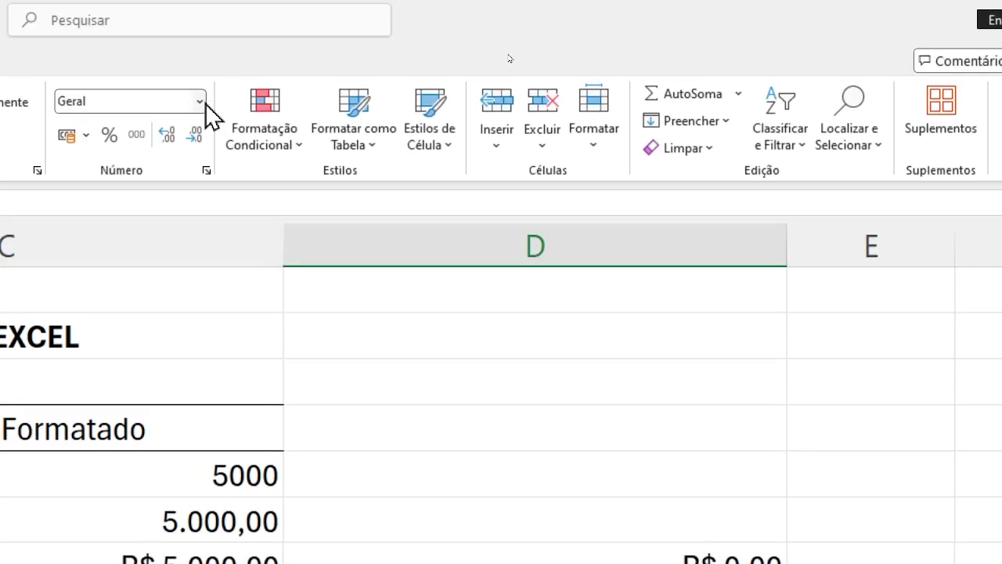
{"action": "left_click", "coordinate": [200, 102]}
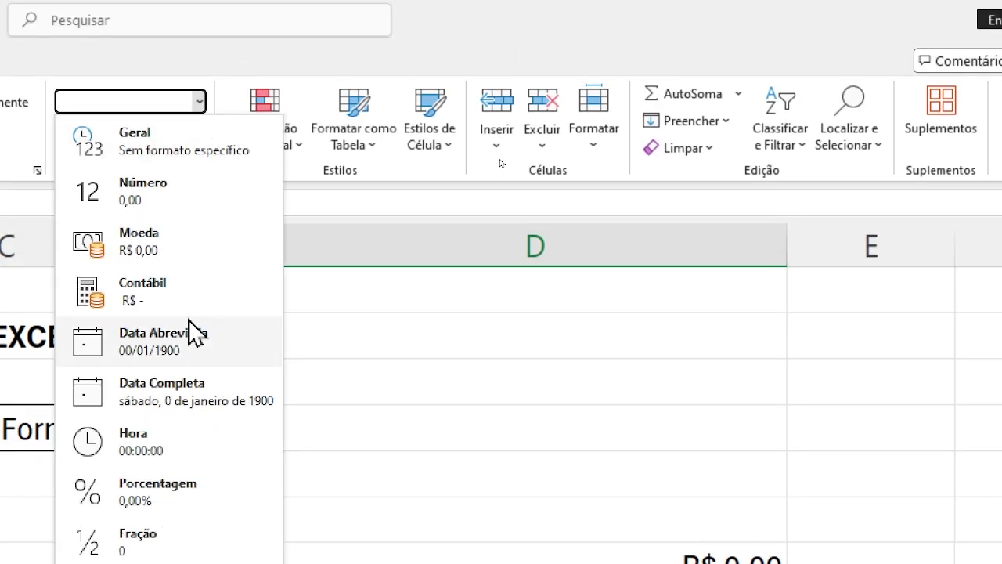
{"action": "left_click", "coordinate": [156, 292]}
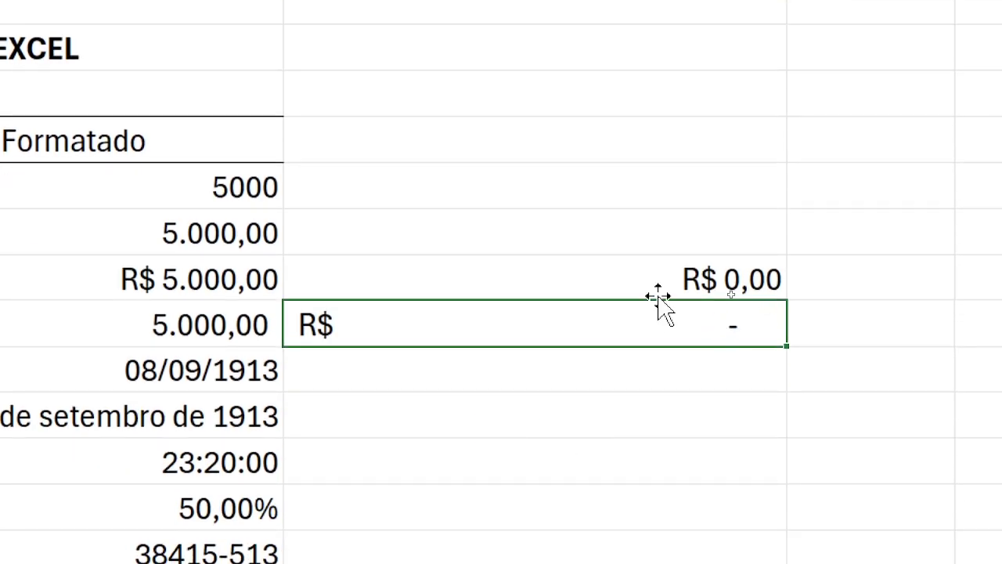
- Clear both column D zeros in the Moeda and Contábil rows
{"action": "left_click", "coordinate": [719, 260]}
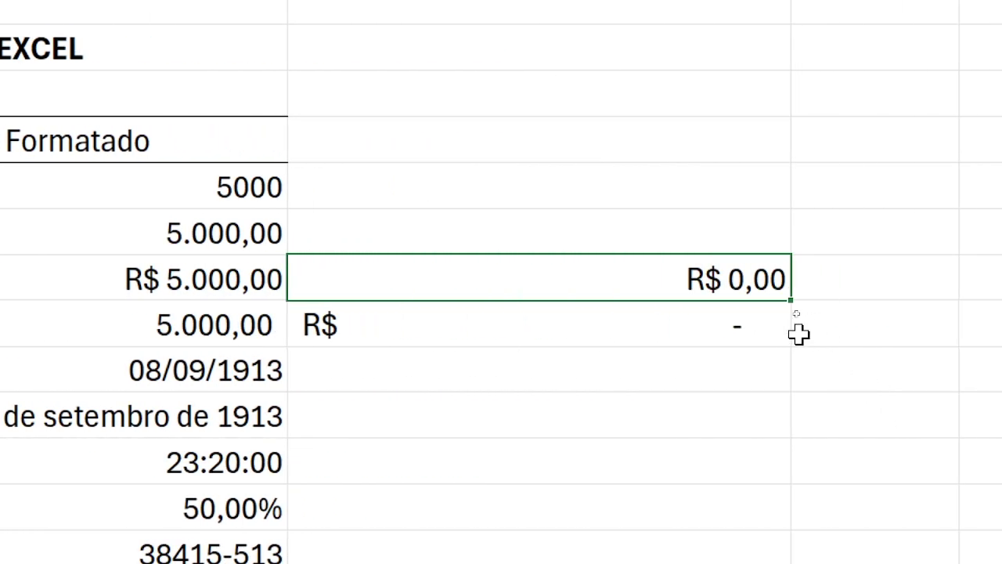
{"action": "left_click", "coordinate": [730, 338]}
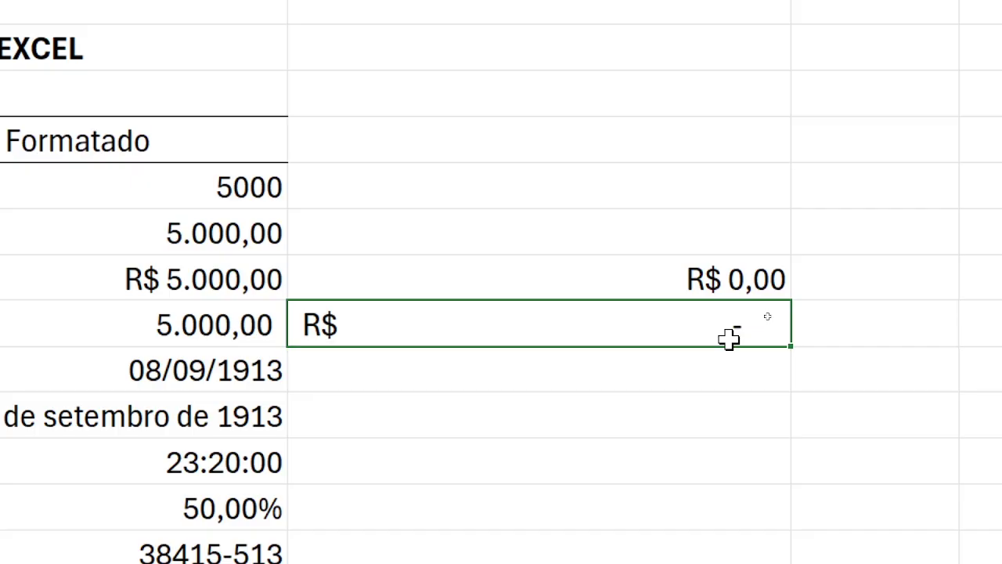
{"action": "left_click_drag", "start_coordinate": [711, 280], "coordinate": [716, 332]}
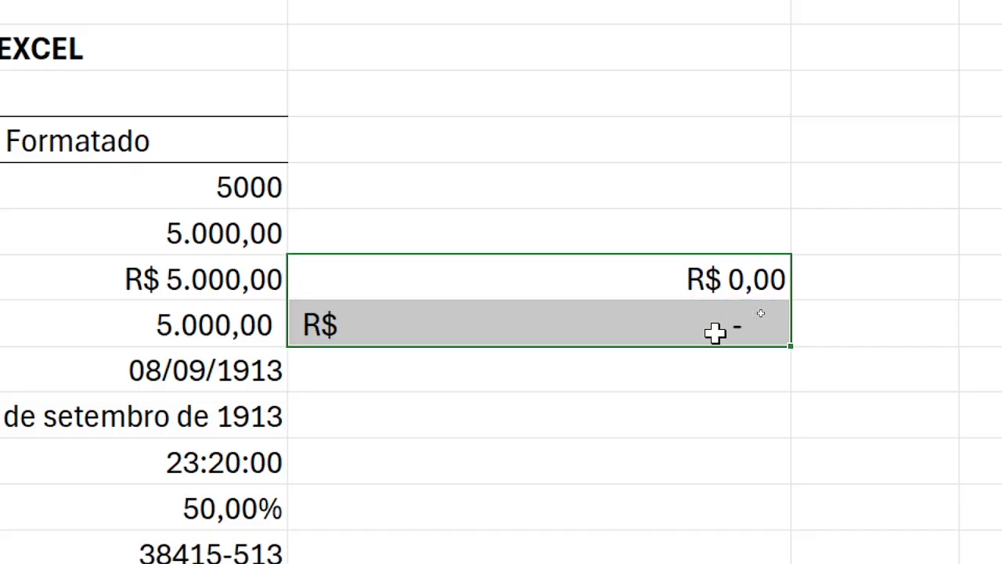
{"action": "key", "text": "Delete"}
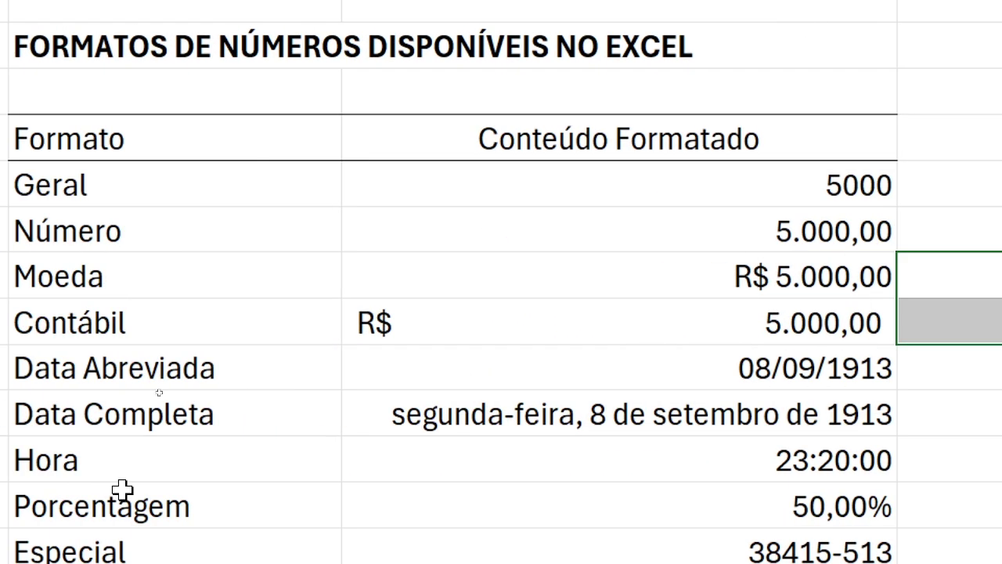
- Clear the formatted content of the Data Abreviada row and enter 5000 in its place
{"action": "left_click", "coordinate": [791, 374]}
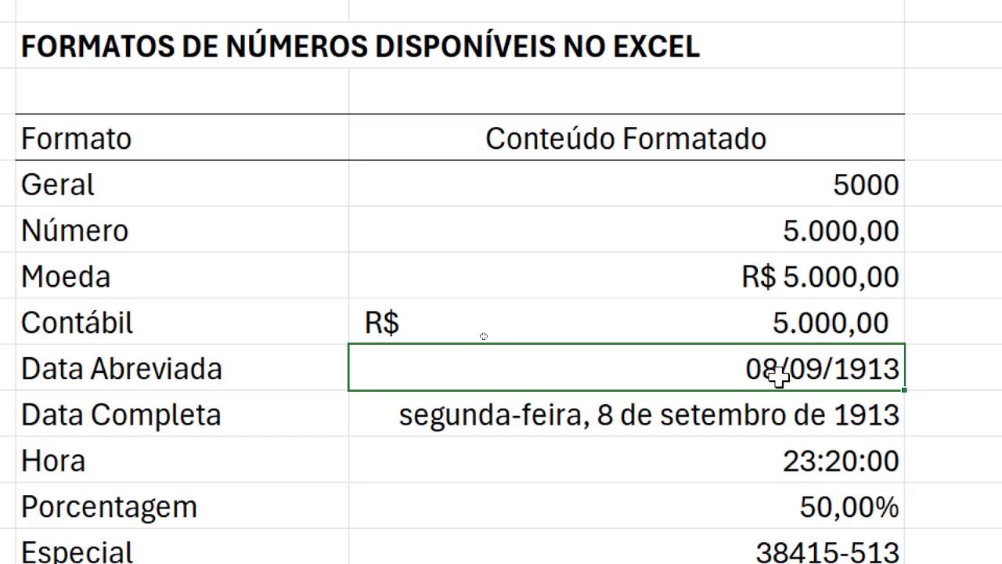
{"action": "key", "text": "Delete"}
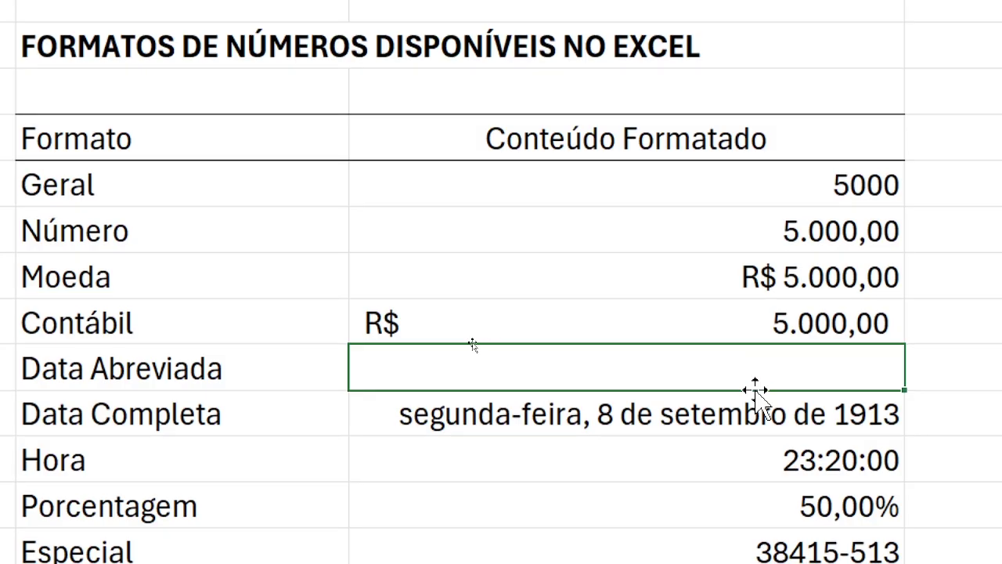
{"action": "type", "text": "5000"}
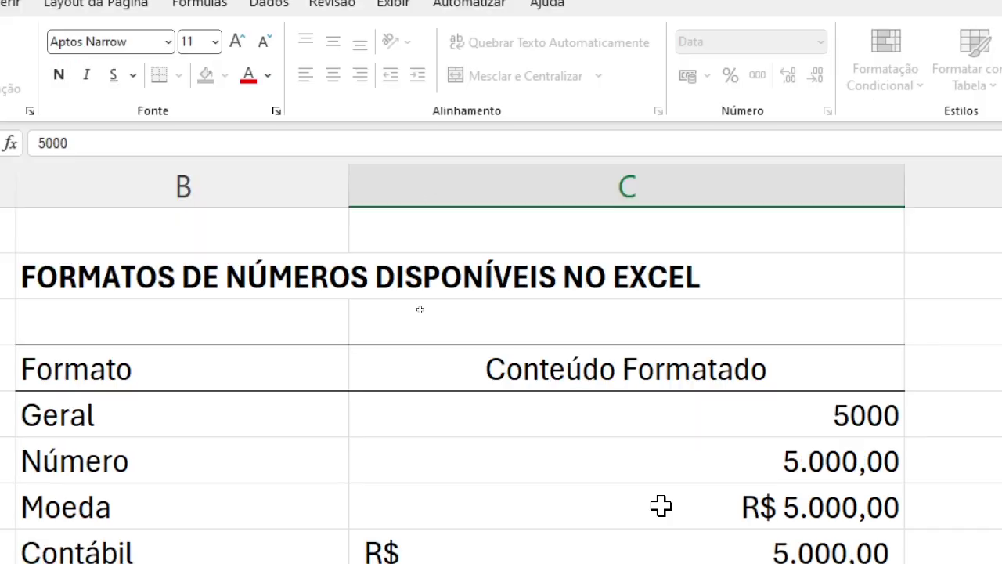
{"action": "key", "text": "Return"}
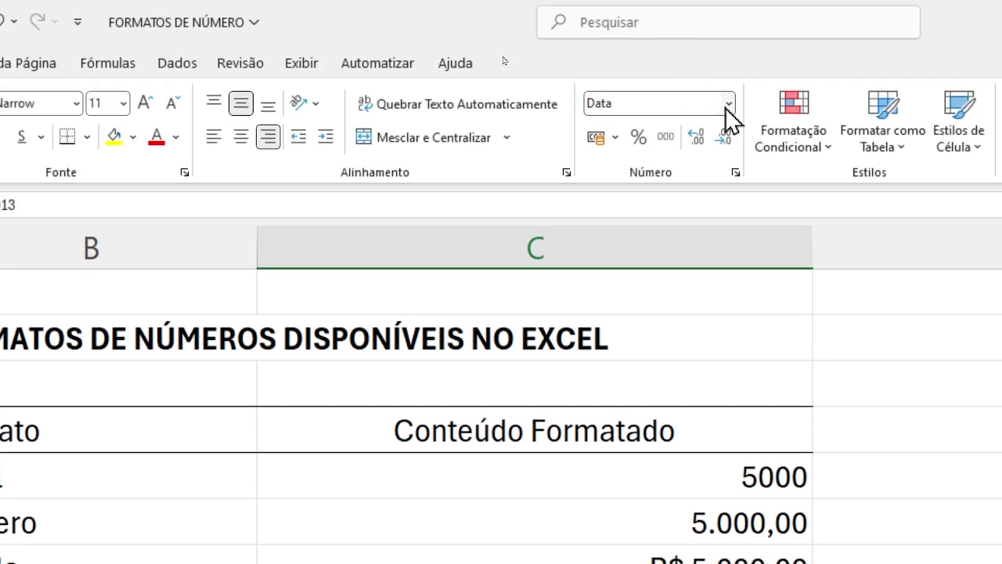
- Clear the formatted content of the Data Completa row and enter 5000 in its place
{"action": "left_click", "coordinate": [728, 105]}
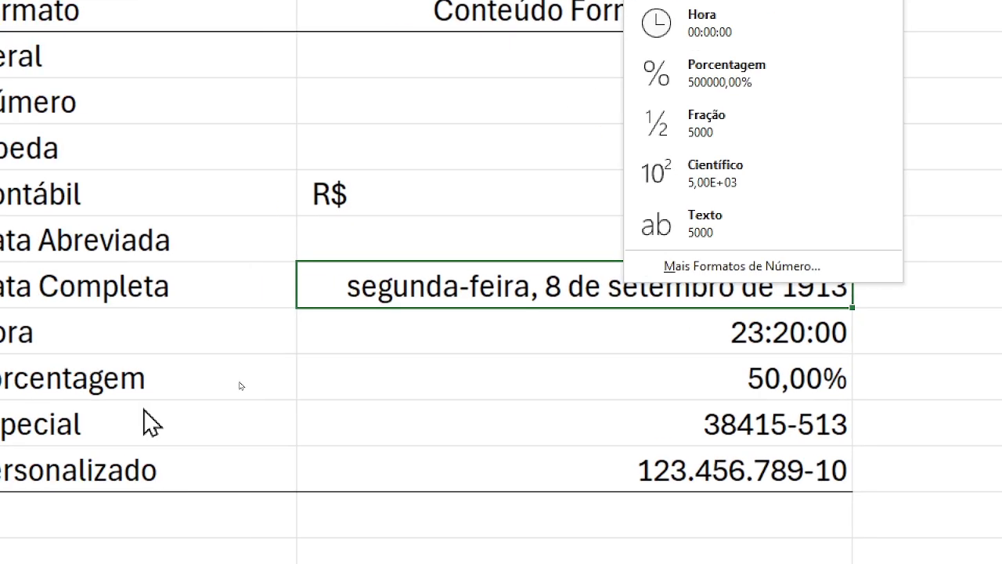
{"action": "left_click", "coordinate": [548, 296]}
{"action": "key", "text": "Delete"}
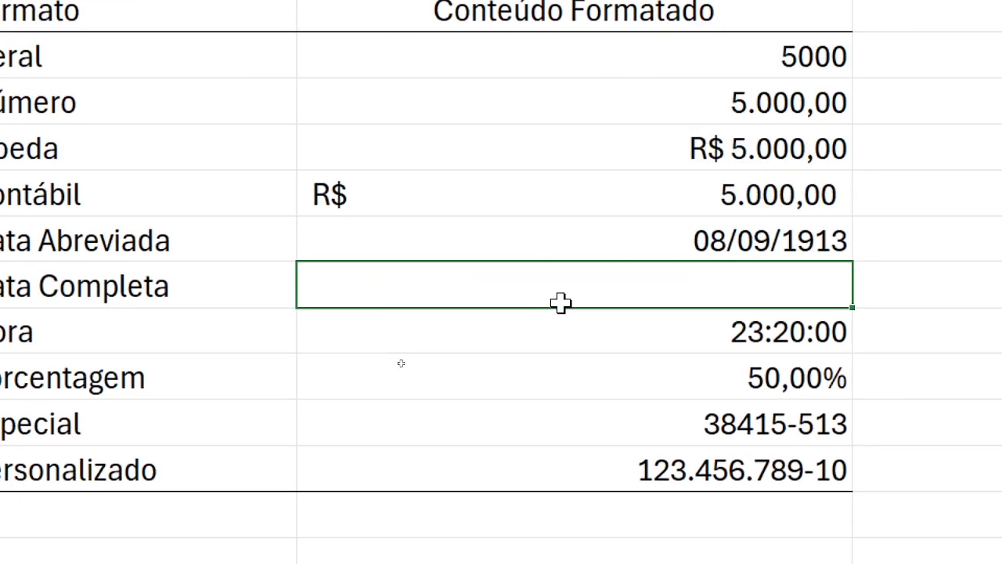
{"action": "type", "text": "5000"}
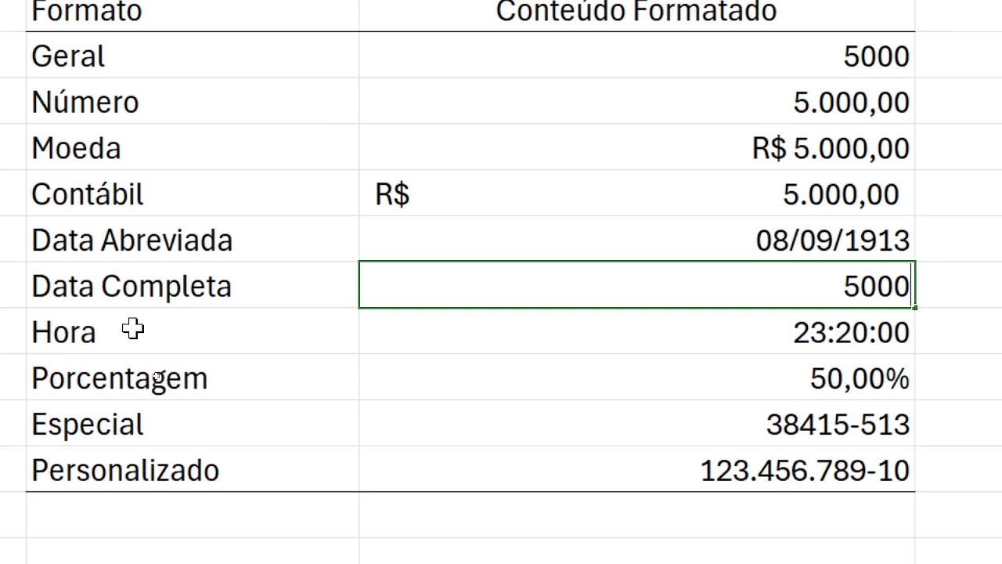
{"action": "key", "text": "Return"}
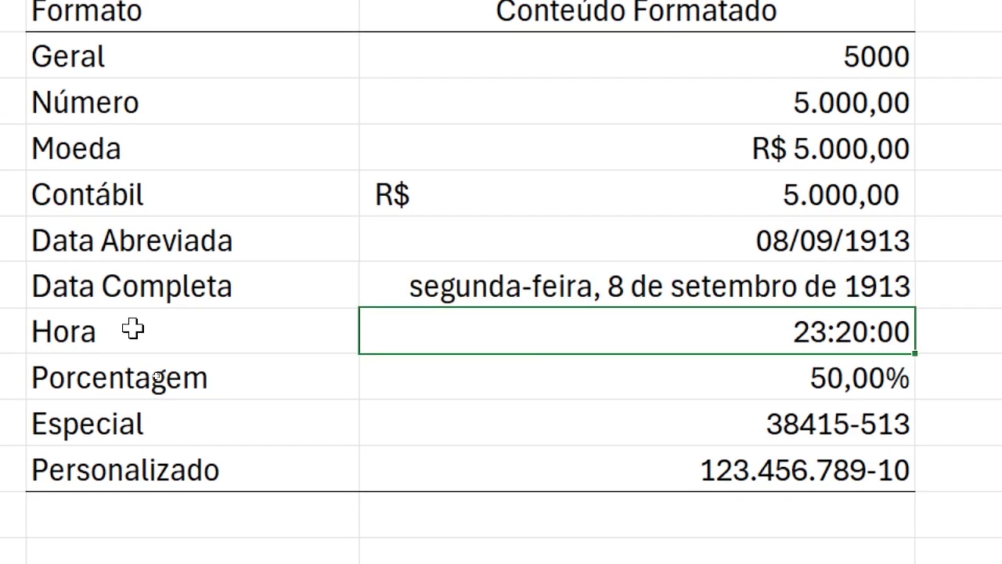
{"action": "left_click", "coordinate": [671, 284]}
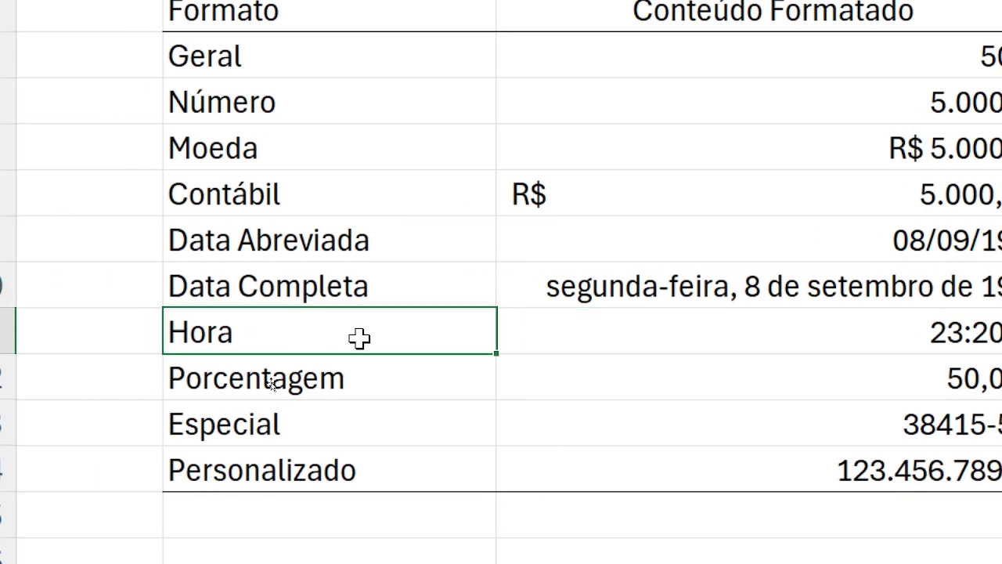
- Replace the formatted content of the Hora row with 5000
{"action": "left_click", "coordinate": [792, 332]}
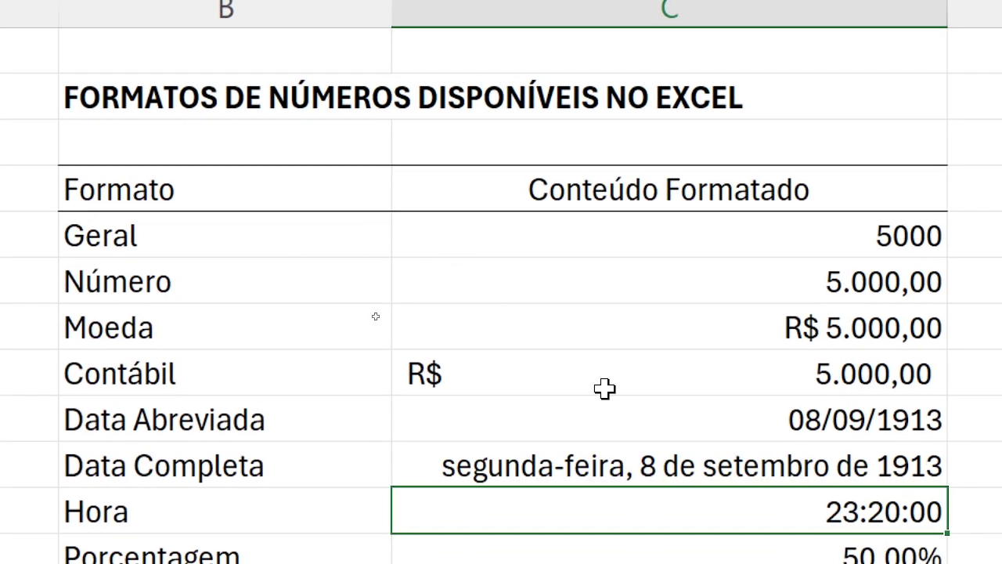
{"action": "key", "text": "Delete"}
{"action": "type", "text": "5000"}
{"action": "key", "text": "Return"}
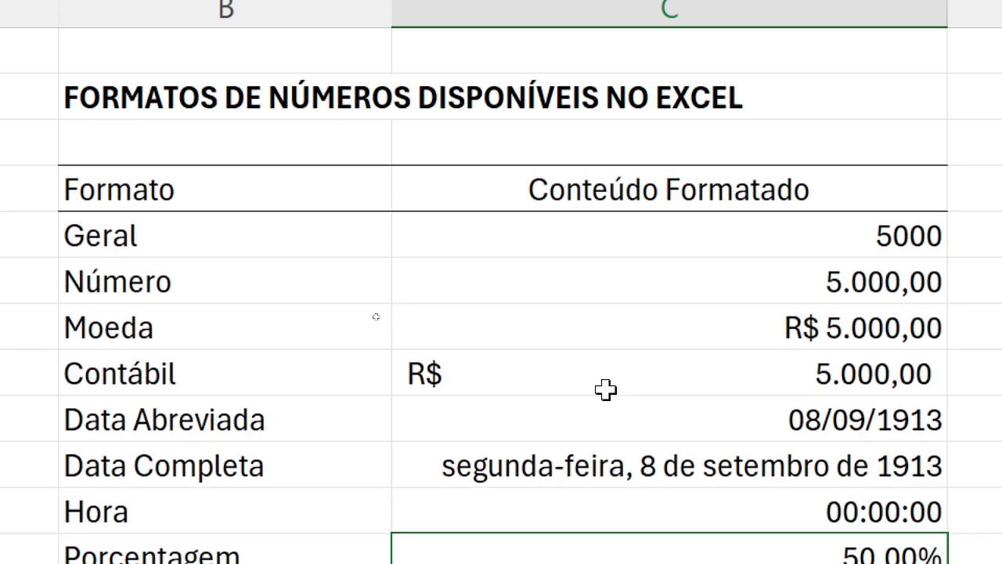
{"action": "left_click", "coordinate": [880, 506]}
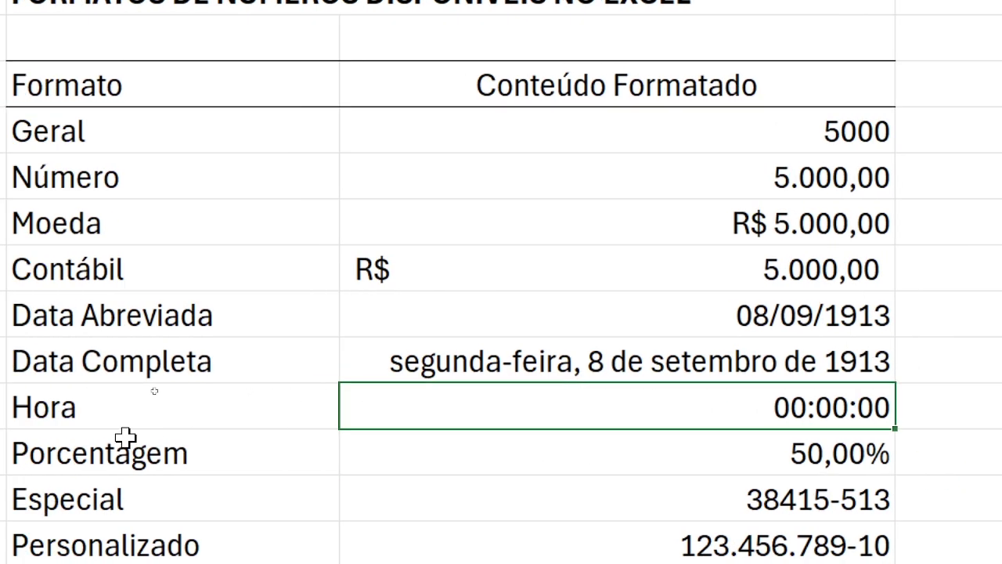
- Clear the Hora row's formatted content, and undo this clearing together with the earlier 5000 replacement
{"action": "key", "text": "Delete"}
{"action": "key", "text": "ctrl+z"}
{"action": "key", "text": "ctrl+z"}
{"action": "key", "text": "ctrl+z"}
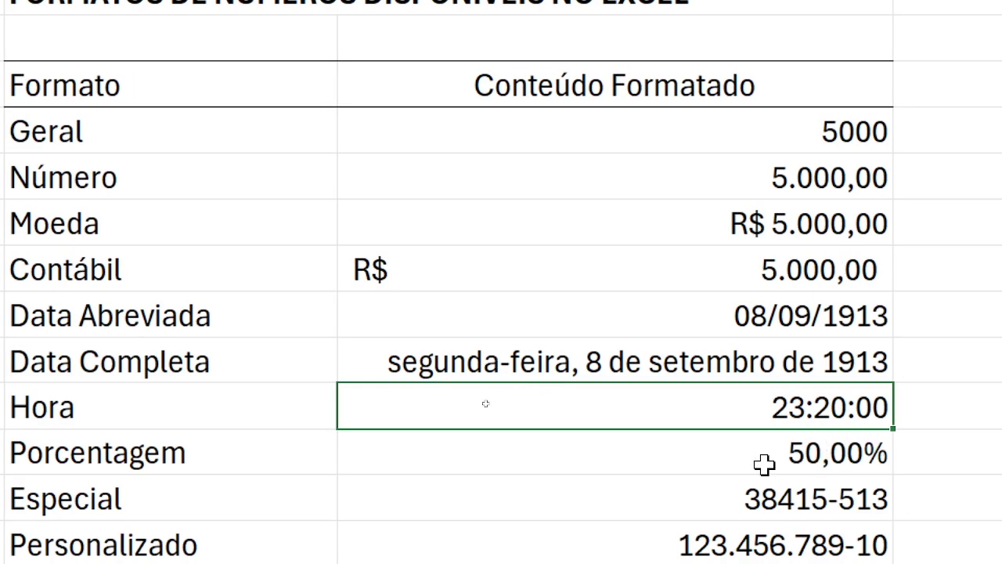
{"action": "left_click_drag", "start_coordinate": [797, 405], "coordinate": [783, 540]}
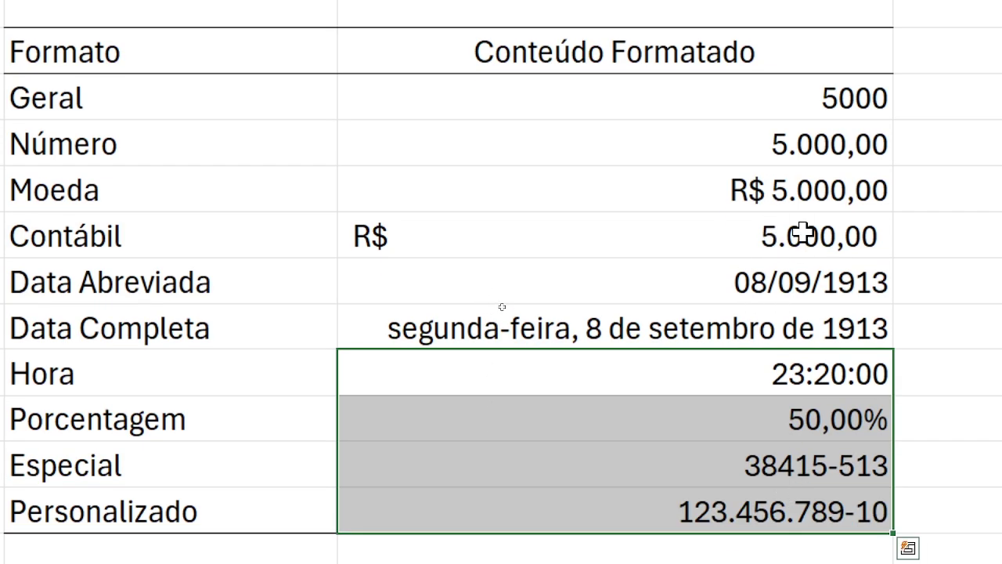
{"action": "left_click", "coordinate": [819, 417]}
{"action": "left_click", "coordinate": [22, 418]}
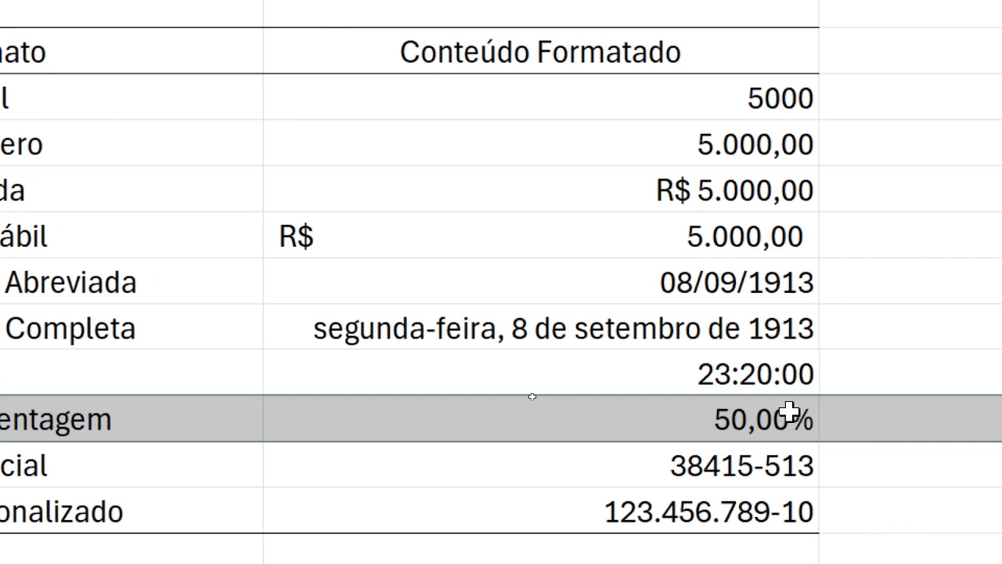
{"action": "left_click", "coordinate": [787, 413]}
- Enter the formula =50/100 in the column D cell of the Porcentagem row
{"action": "left_click", "coordinate": [845, 419]}
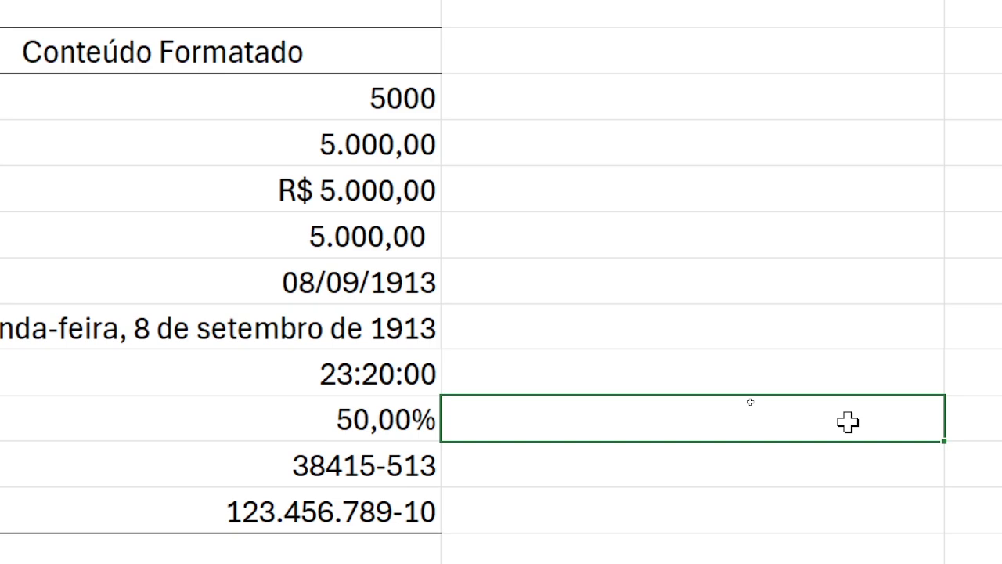
{"action": "type", "text": "=50/100"}
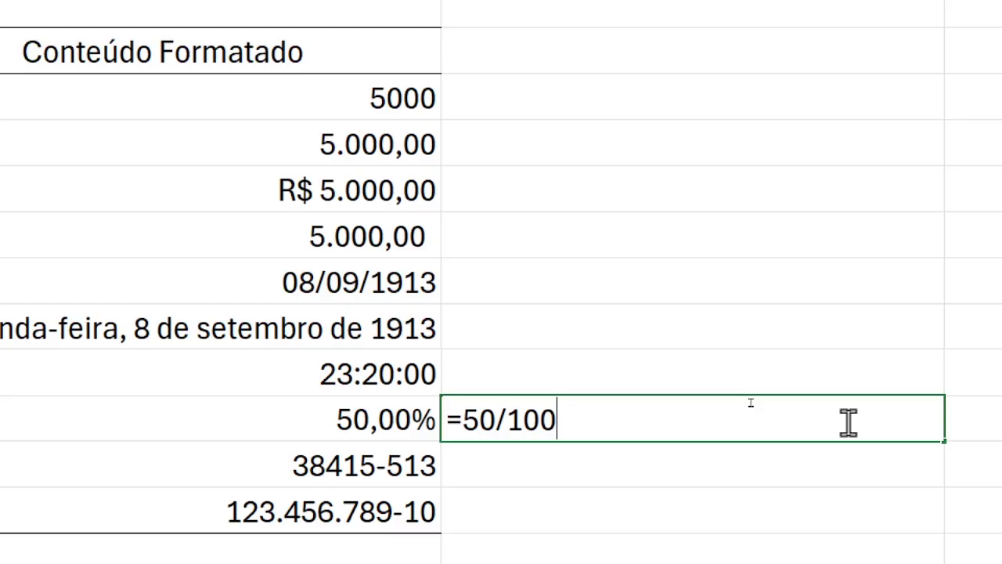
{"action": "key", "text": "Return"}
{"action": "left_click", "coordinate": [847, 422]}
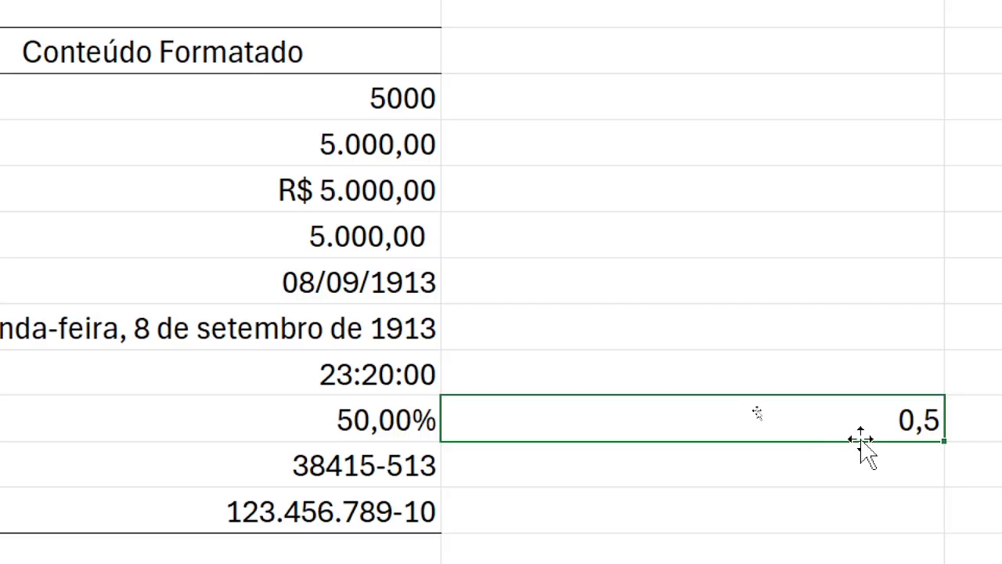
- Format the column D formula result in the Porcentagem row as Porcentagem
{"action": "left_click", "coordinate": [407, 421]}
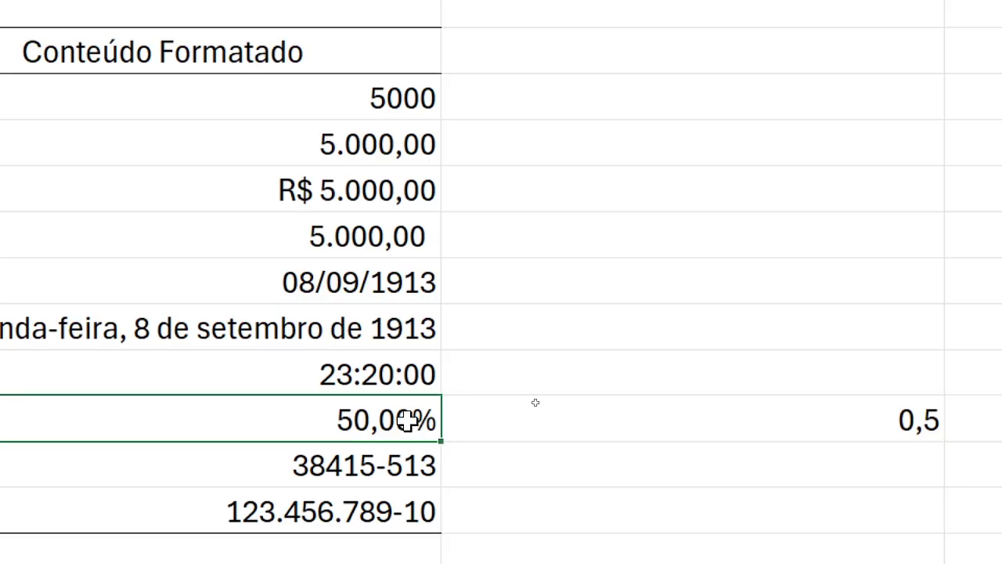
{"action": "left_click", "coordinate": [775, 424]}
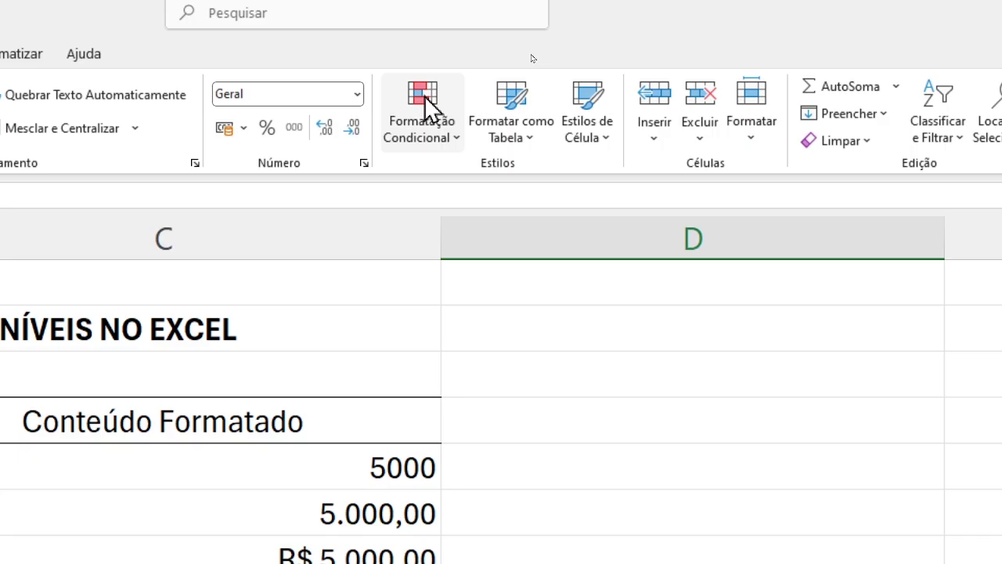
{"action": "left_click", "coordinate": [360, 95]}
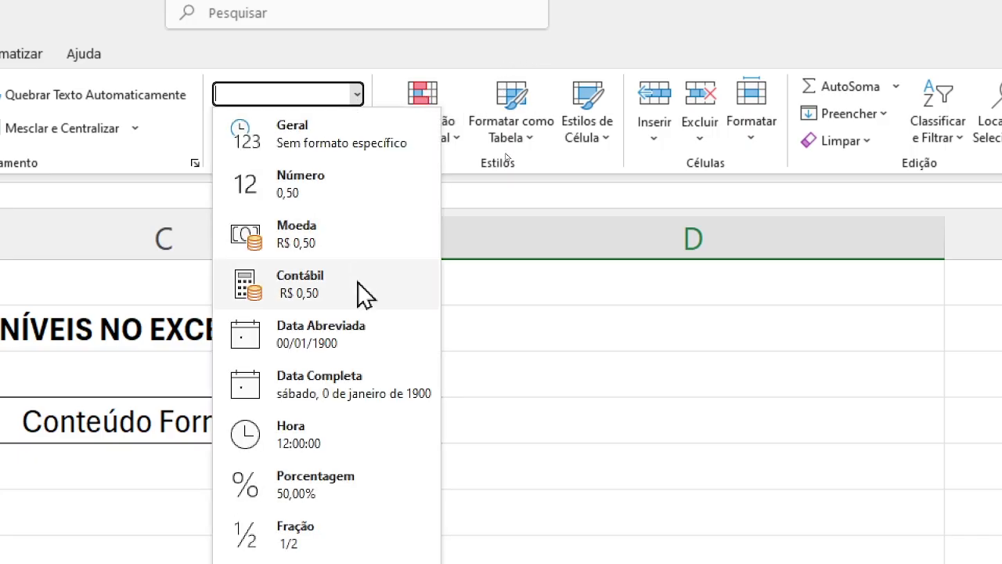
{"action": "left_click", "coordinate": [342, 500]}
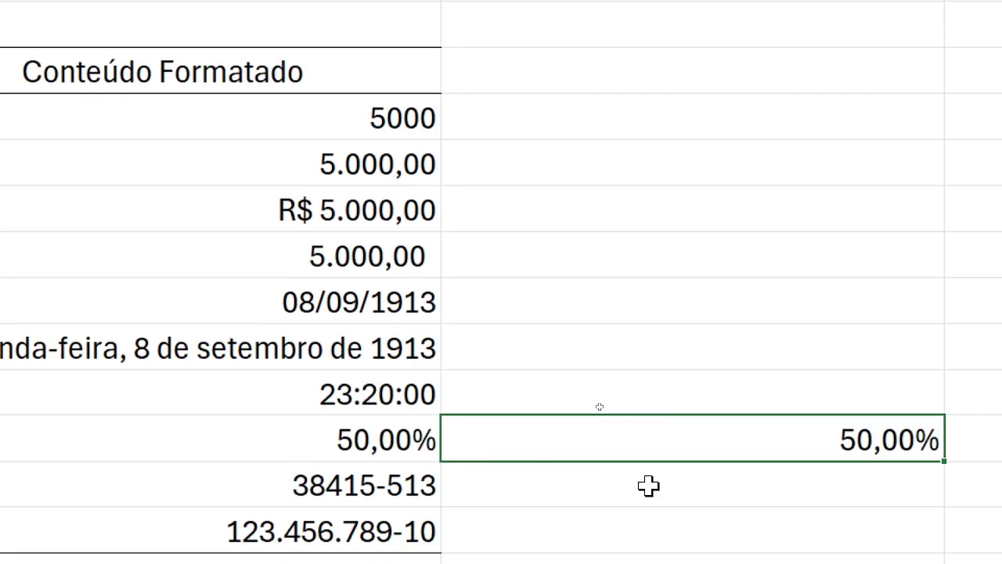
- Clear the column D formula from the Porcentagem row
{"action": "left_click", "coordinate": [391, 501]}
{"action": "left_click", "coordinate": [514, 523]}
{"action": "left_click", "coordinate": [346, 436]}
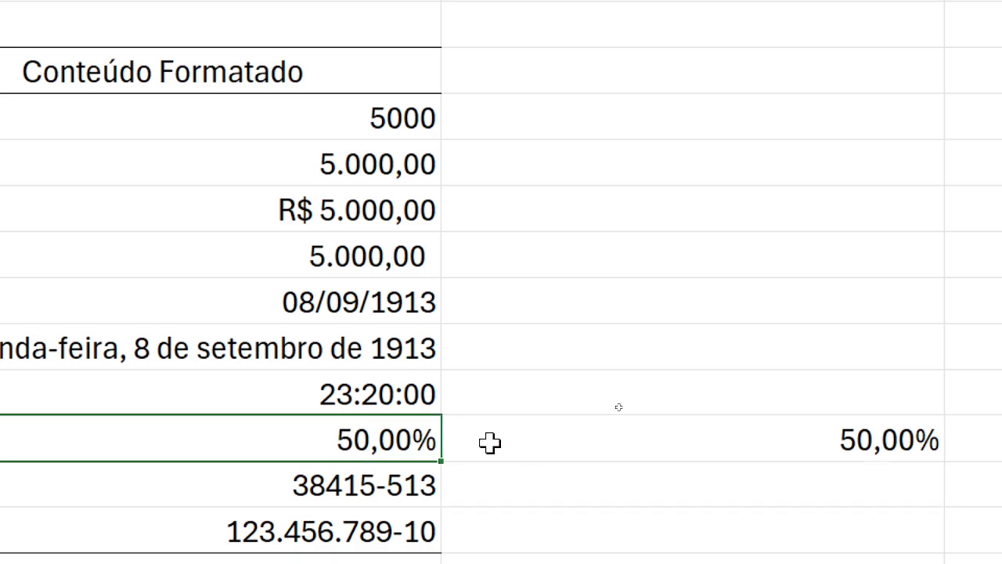
{"action": "left_click", "coordinate": [713, 449]}
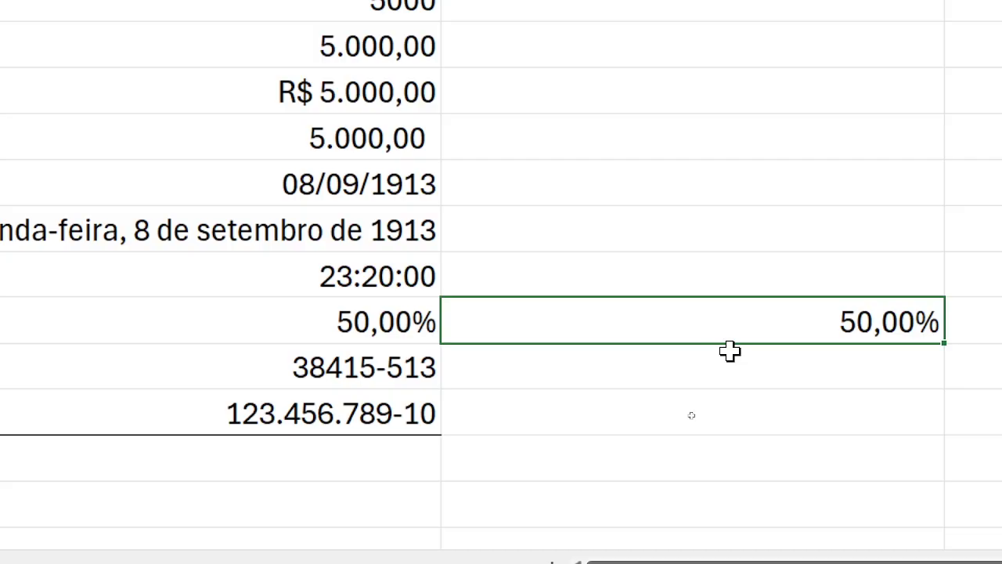
{"action": "key", "text": "Delete"}
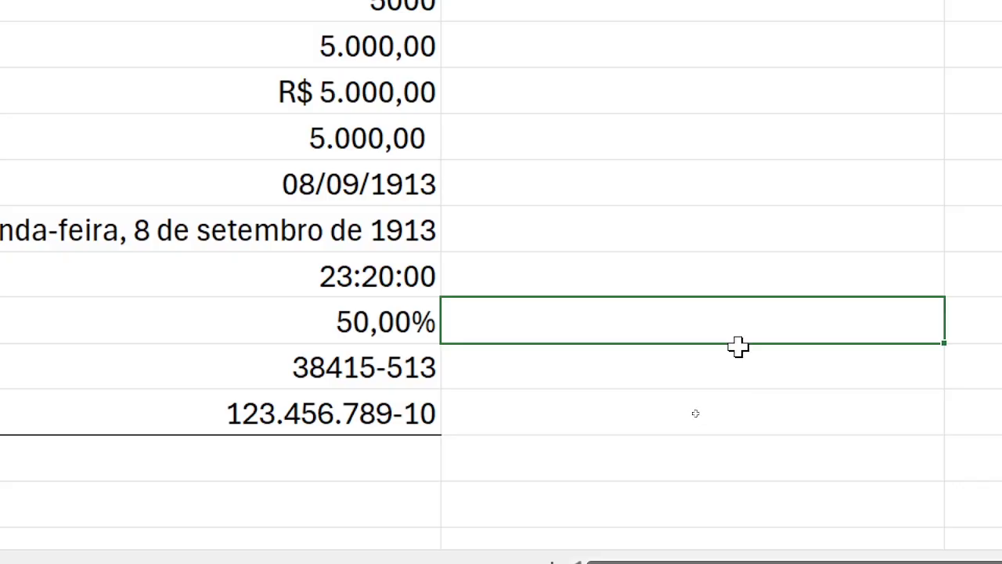
- Examine the Especial number format types, including CEP + 3, for the Especial row's value in the cell formatting options, leaving them unchanged
{"action": "left_click", "coordinate": [458, 320]}
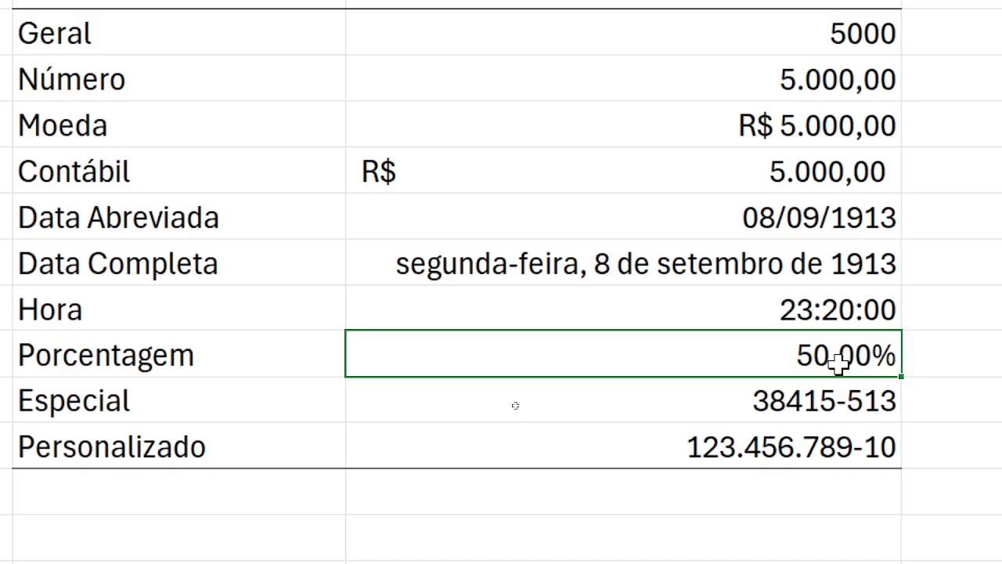
{"action": "left_click_drag", "start_coordinate": [801, 402], "coordinate": [741, 446]}
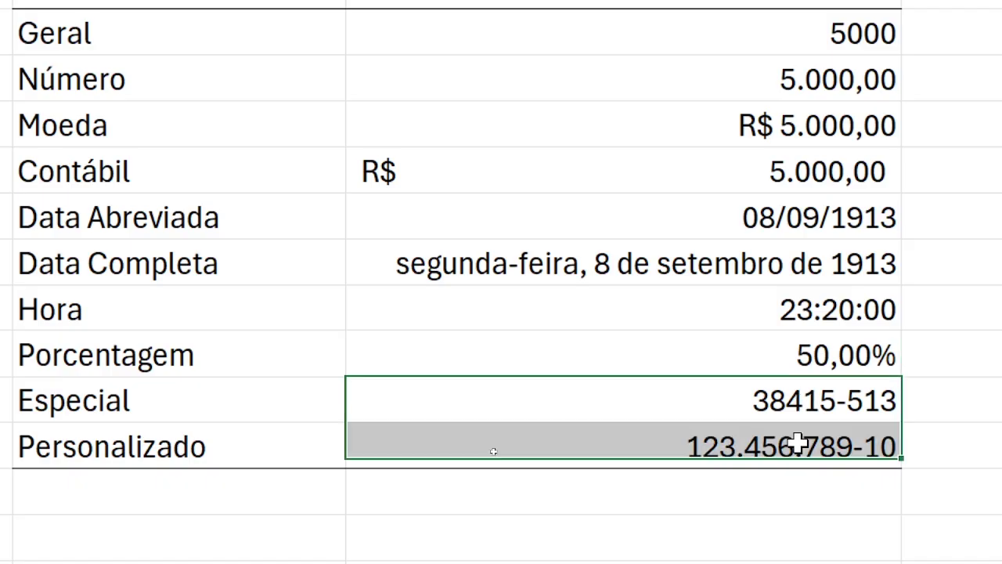
{"action": "left_click", "coordinate": [755, 398]}
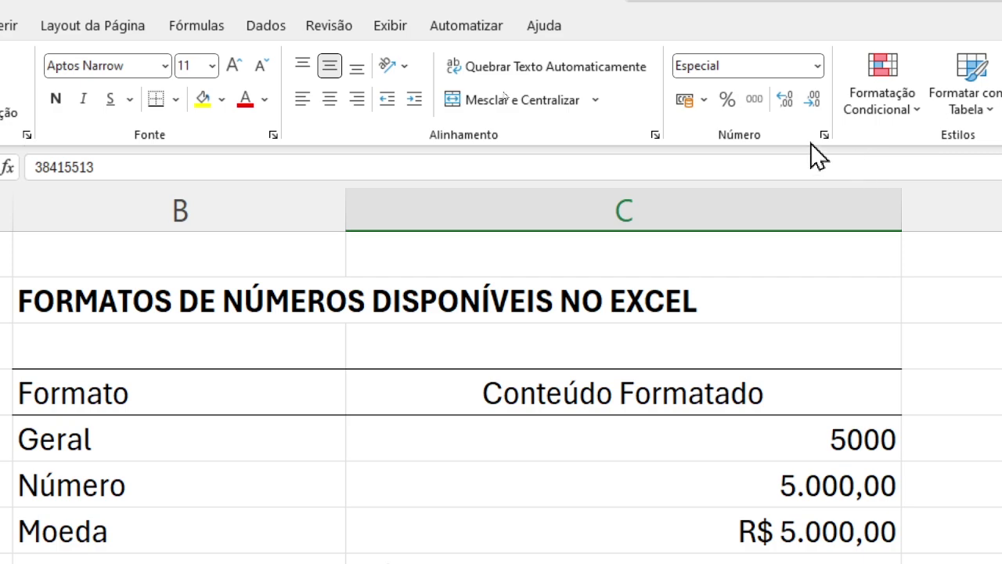
{"action": "left_click", "coordinate": [826, 137]}
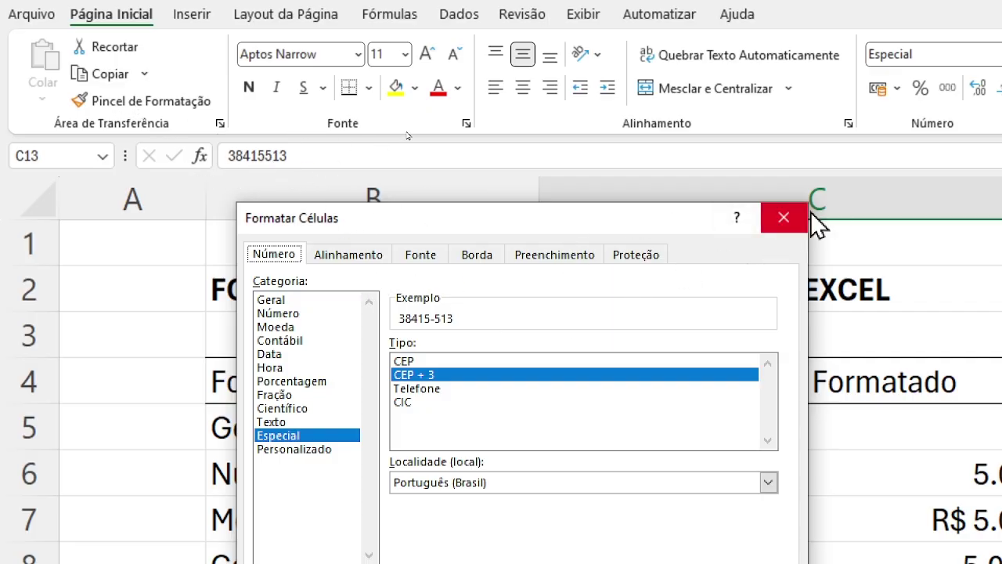
{"action": "left_click", "coordinate": [784, 217]}
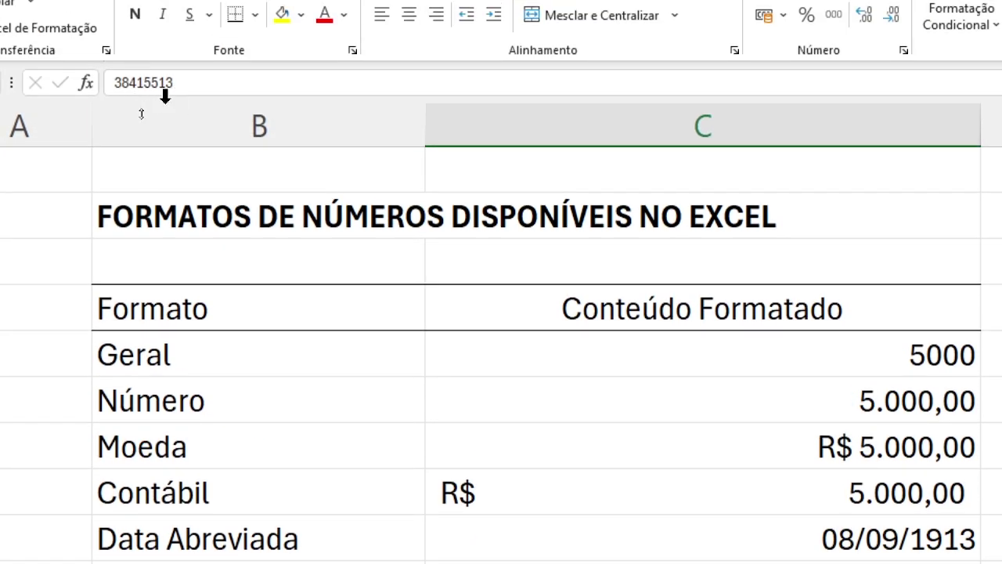
{"action": "left_click", "coordinate": [125, 104]}
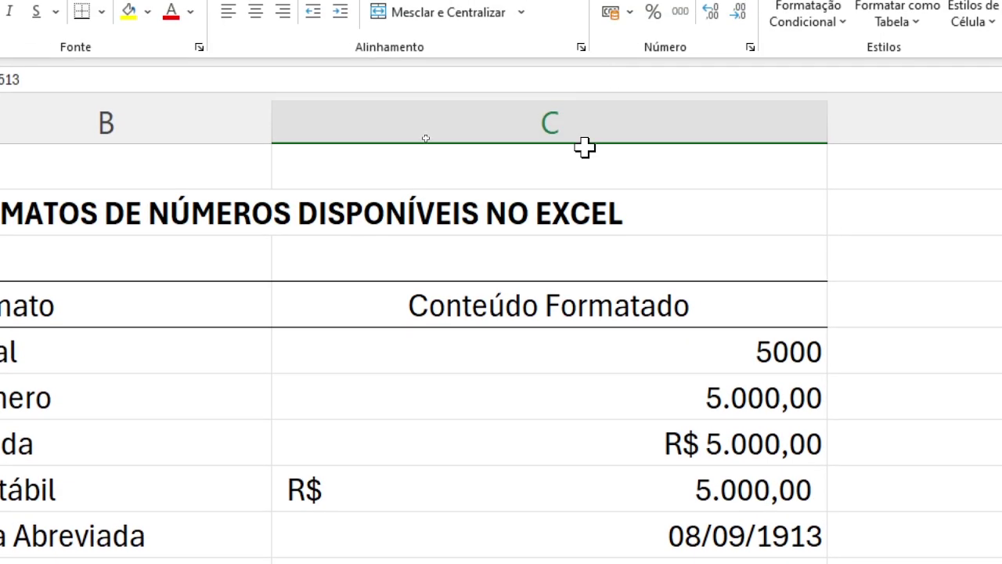
{"action": "left_click", "coordinate": [607, 109]}
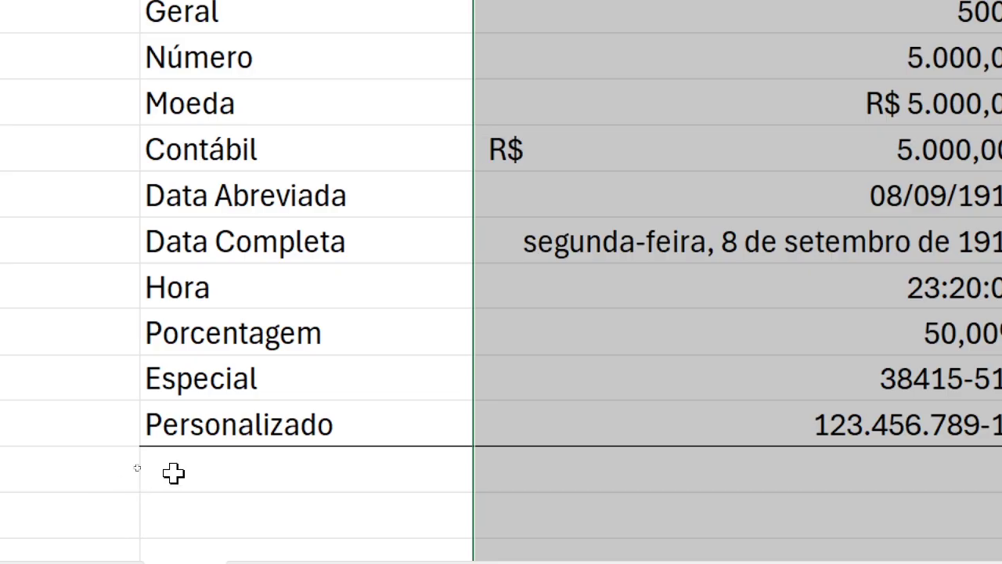
- Re-enter the final 0 of the Personalizado row's custom format code and apply 000"."000"."000"-"00 to its column C value
{"action": "left_click", "coordinate": [931, 431]}
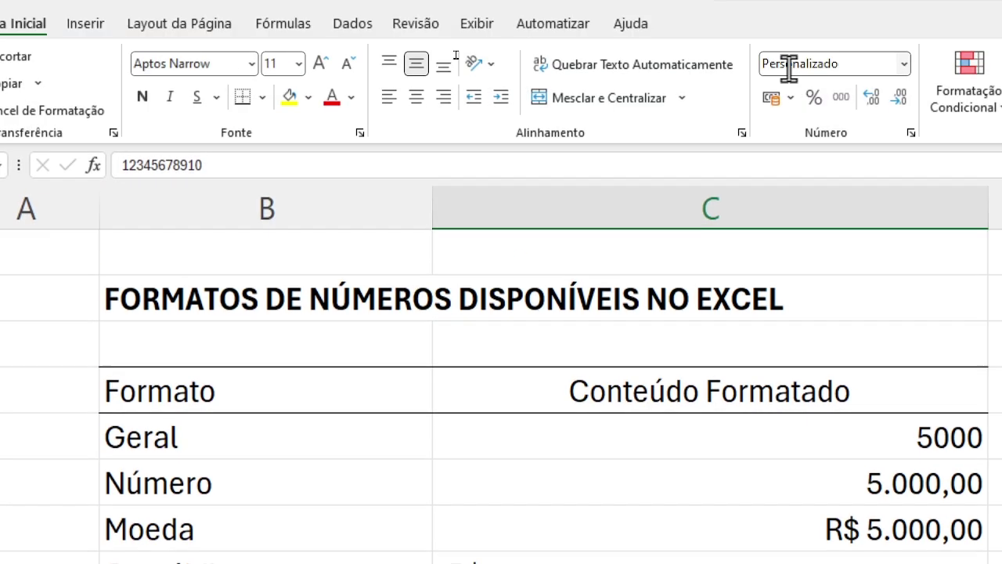
{"action": "left_click", "coordinate": [884, 140]}
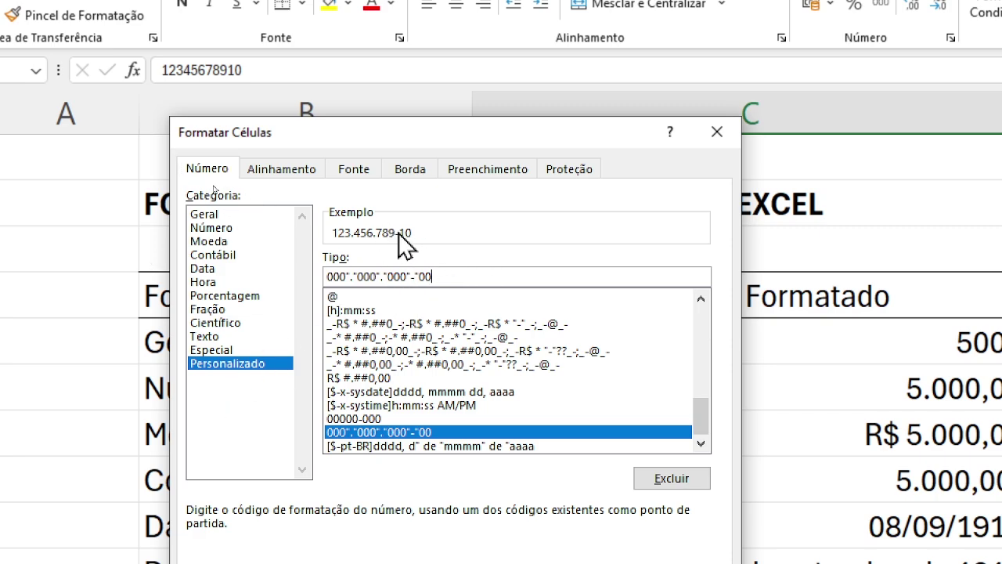
{"action": "key", "text": "BackSpace"}
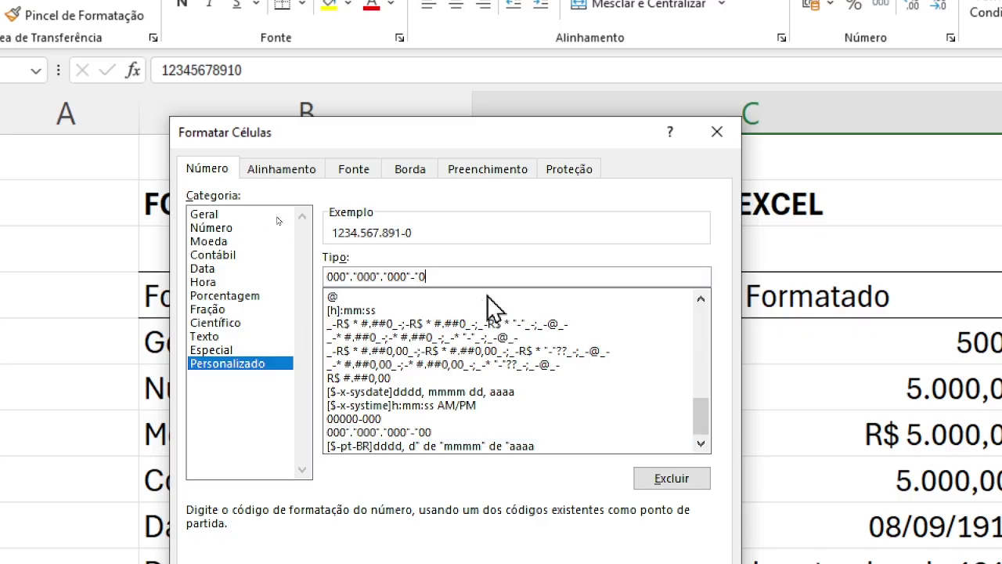
{"action": "type", "text": "0"}
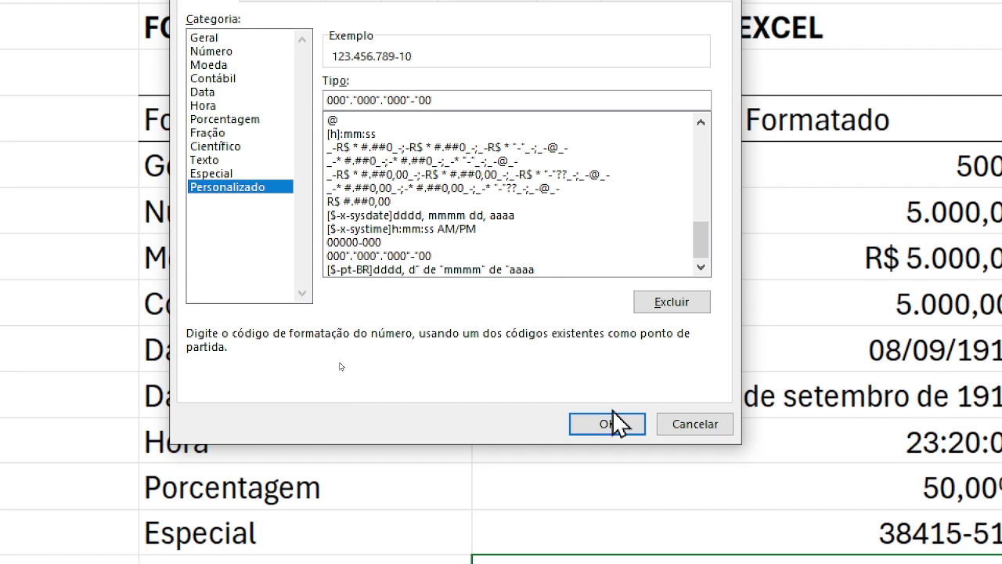
{"action": "left_click", "coordinate": [613, 423]}
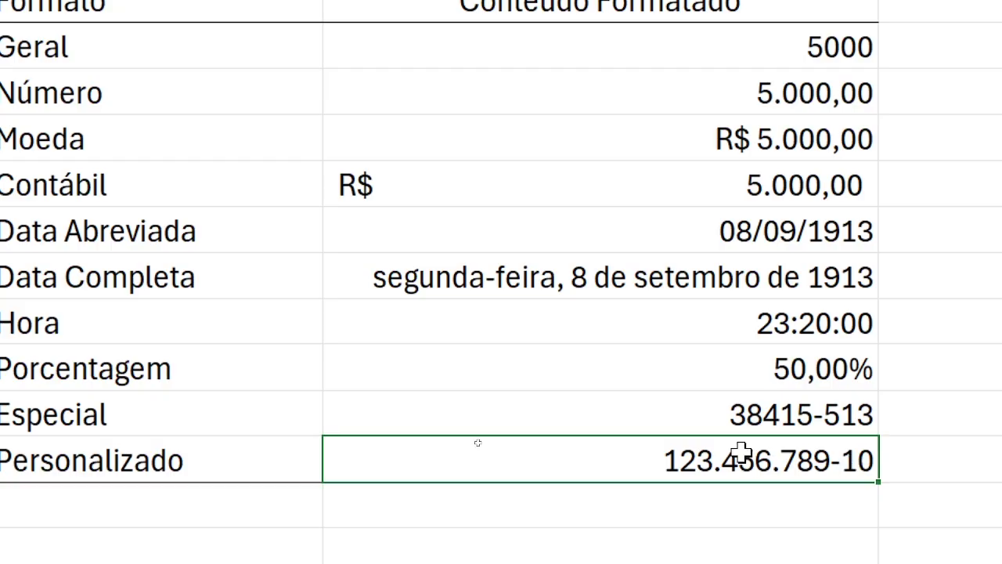